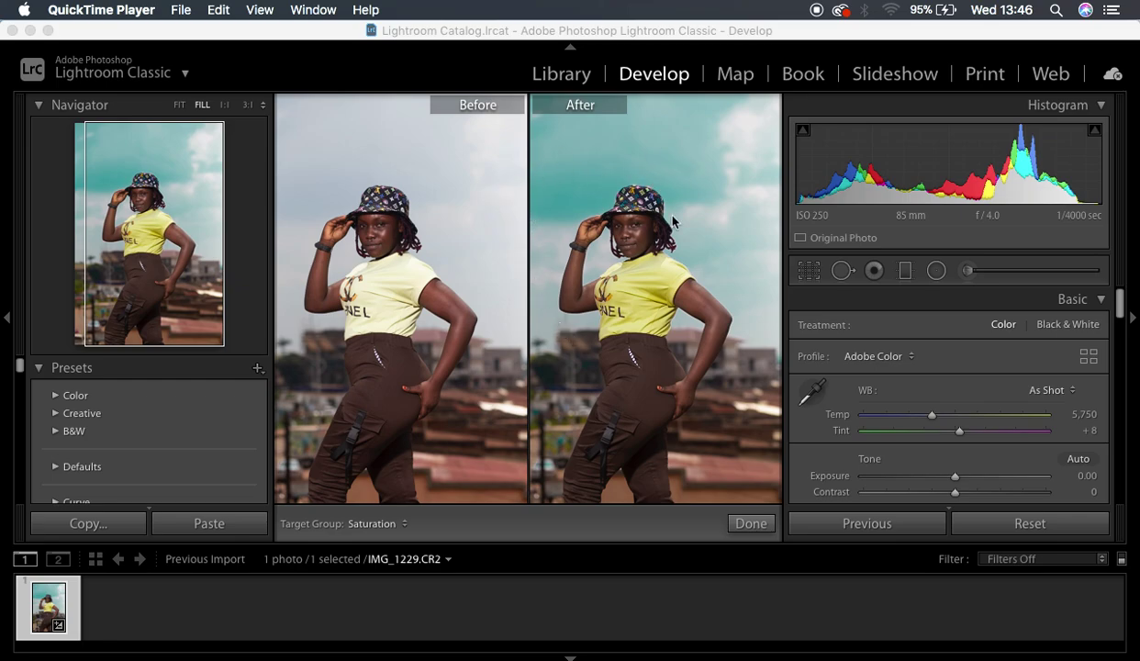
# Reset all Develop adjustments on the photo and show it alone, fitted in the view instead of the before/after comparison
pyautogui.click(1010, 528)
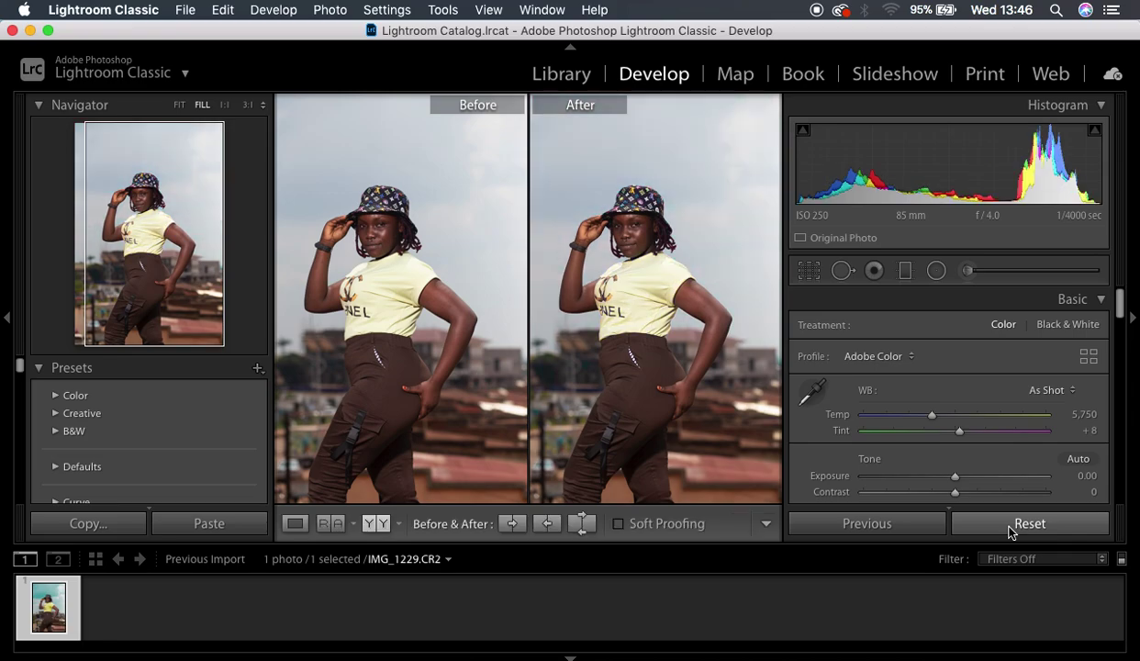
pyautogui.click(294, 524)
pyautogui.press('super+minus')
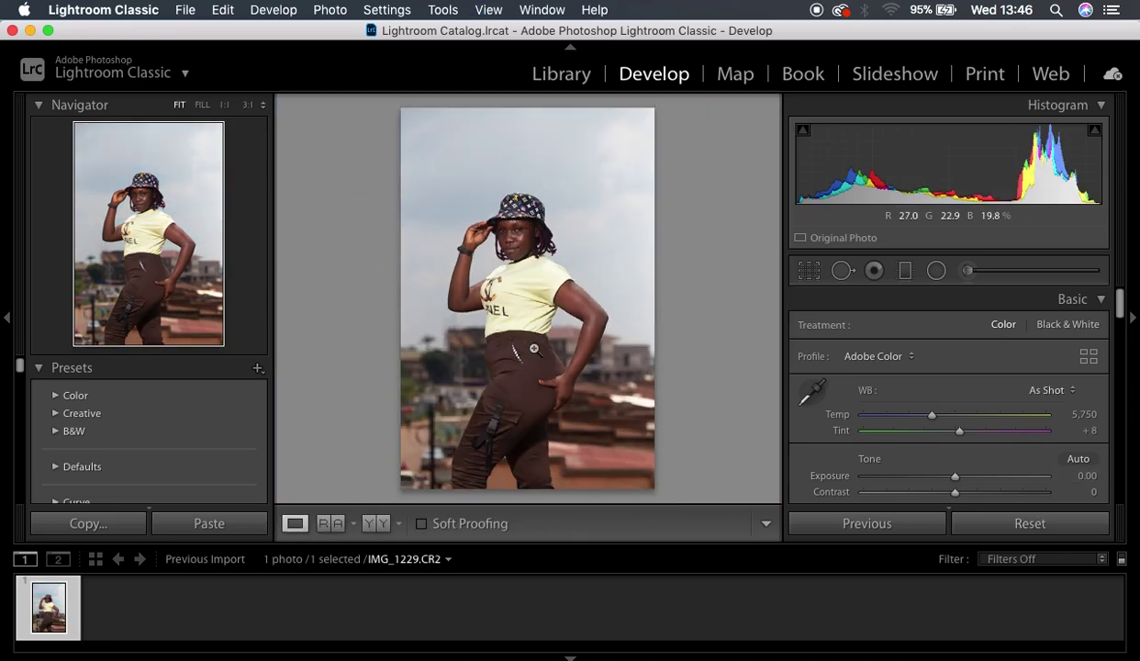
pyautogui.click(557, 79)
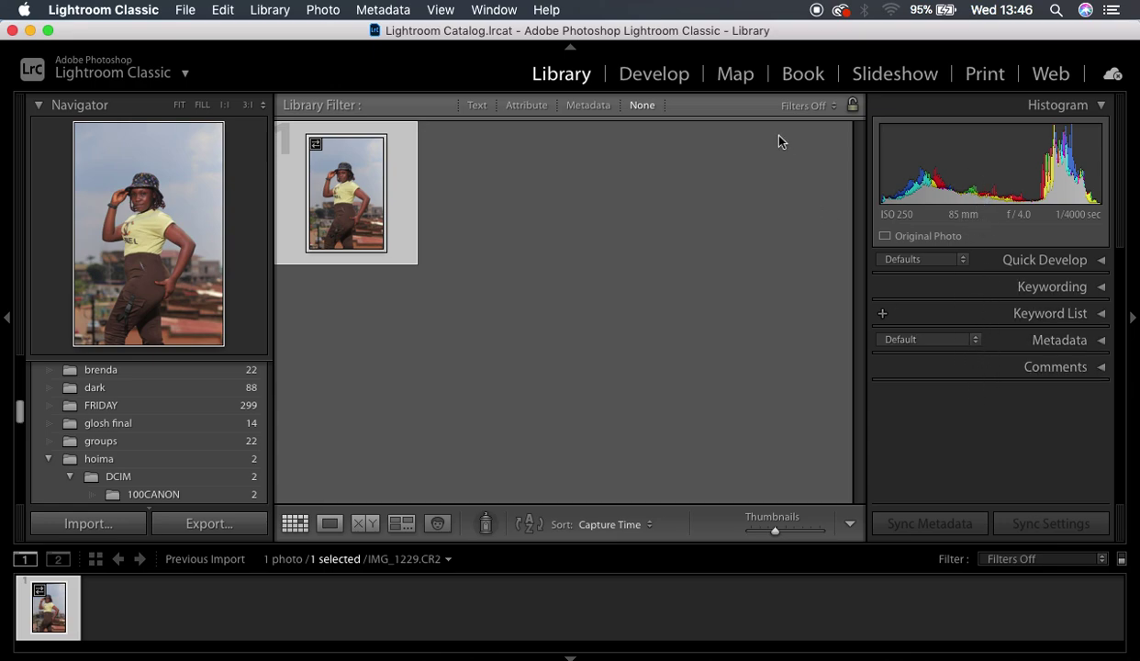
pyautogui.click(650, 76)
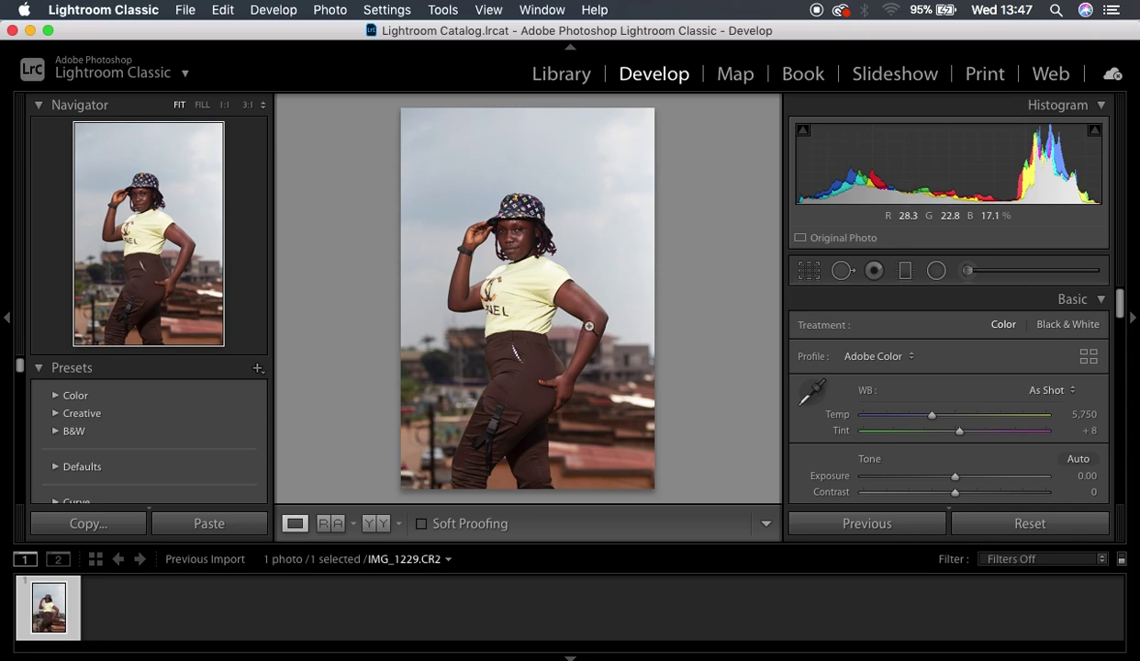
# Set the photo's Highlights to -100, Whites to -39 and Blacks to -7
pyautogui.moveTo(1121, 312); pyautogui.dragTo(1122, 332)
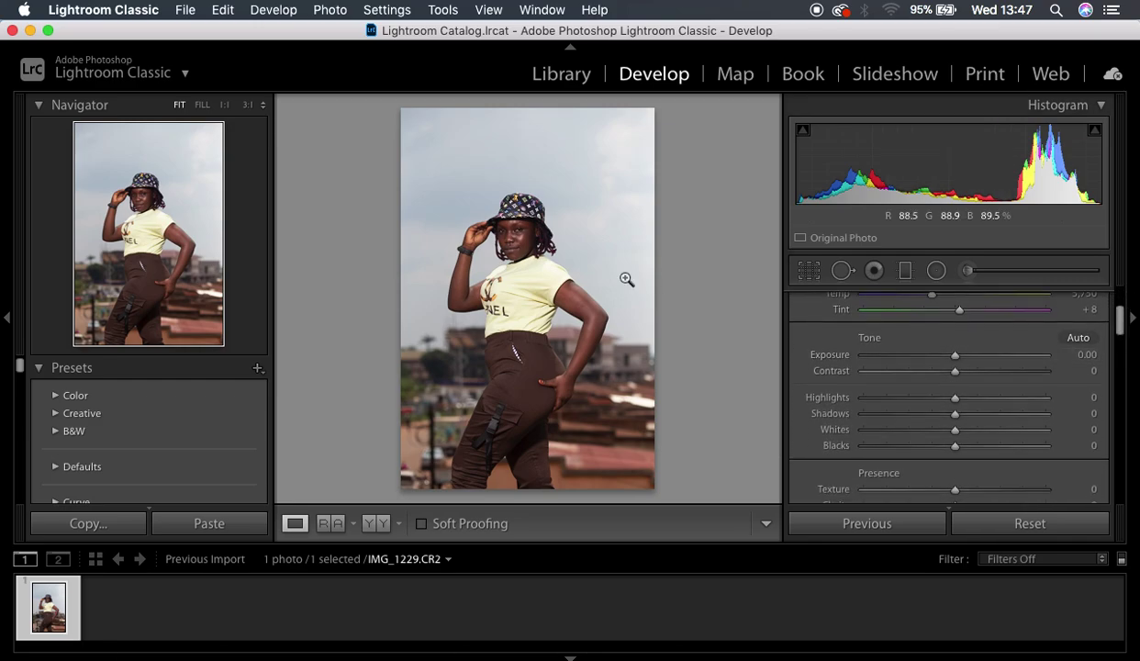
pyautogui.scroll(1, 931, 395)
pyautogui.scroll(2, 932, 395)
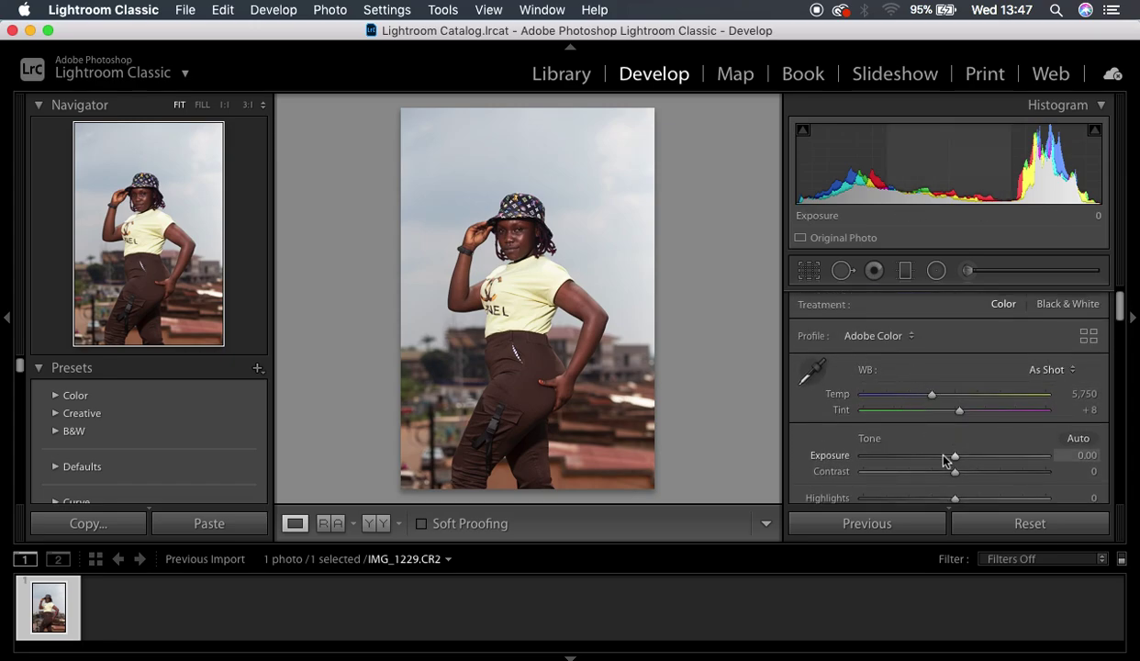
pyautogui.scroll(-3, 945, 459)
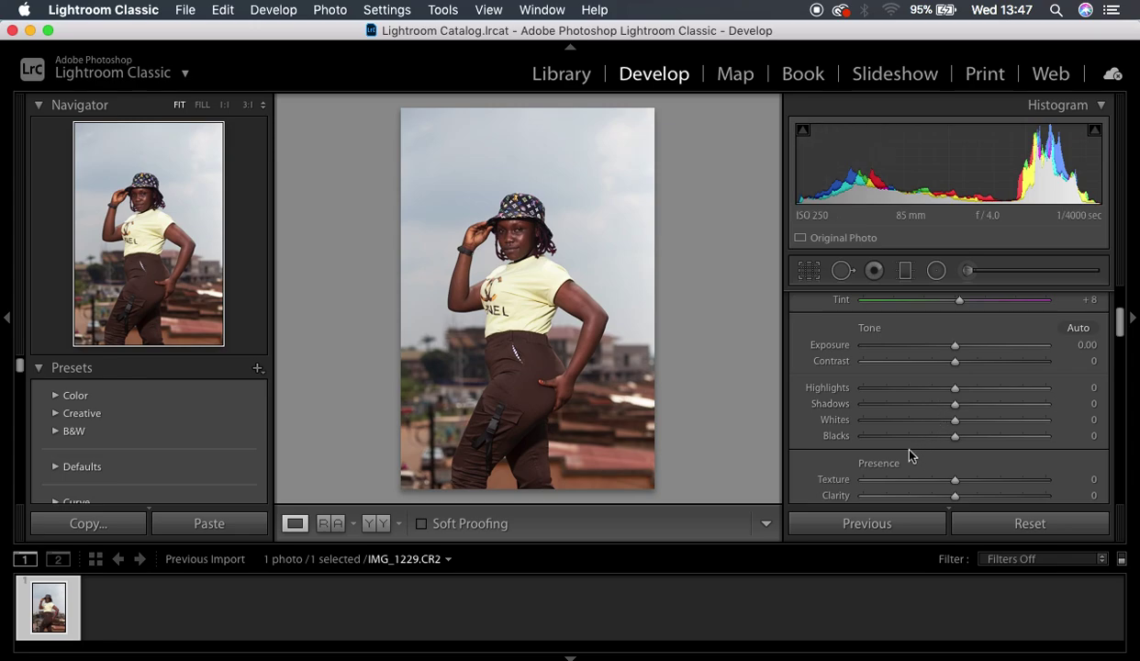
pyautogui.moveTo(955, 395); pyautogui.dragTo(802, 408)
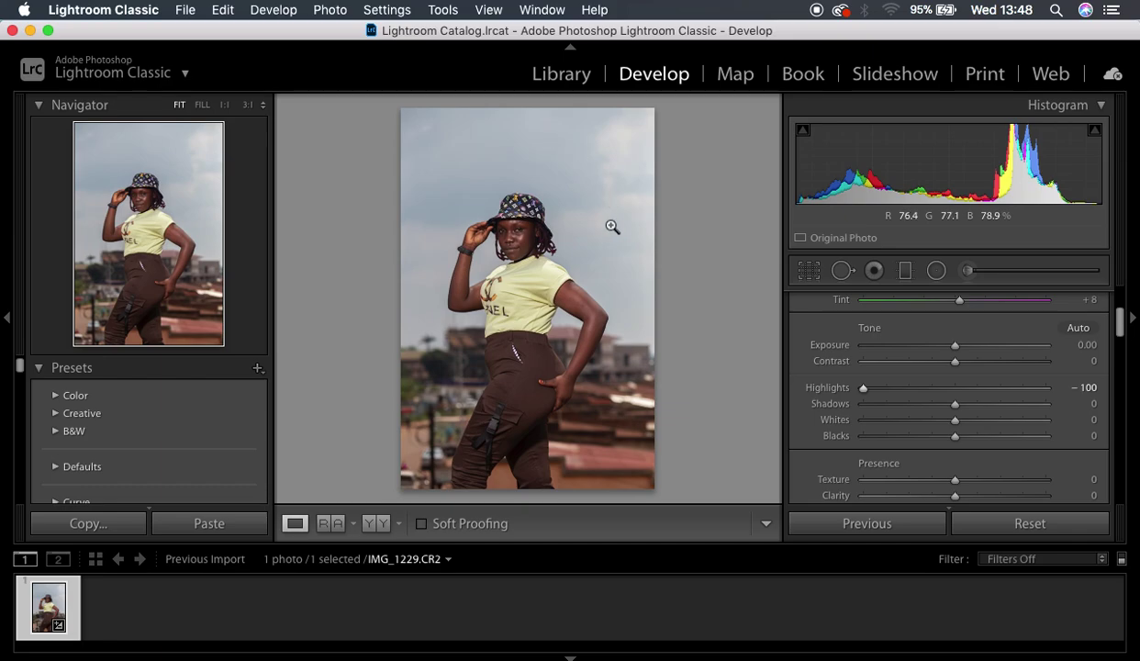
pyautogui.moveTo(955, 424); pyautogui.dragTo(919, 425)
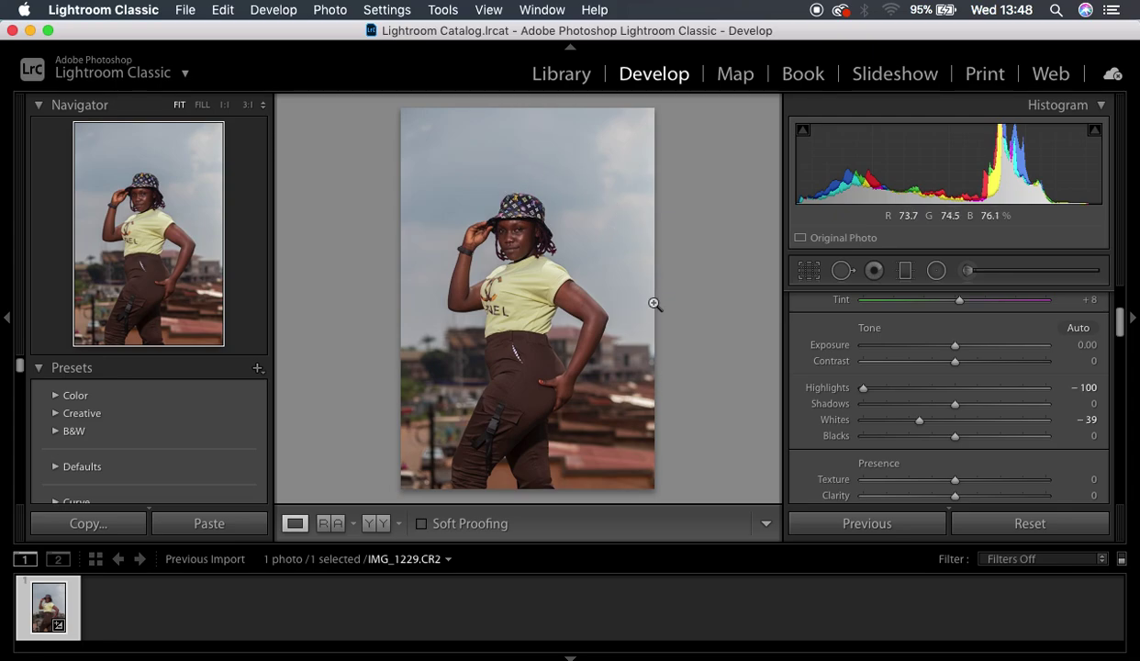
pyautogui.moveTo(955, 437); pyautogui.dragTo(949, 439)
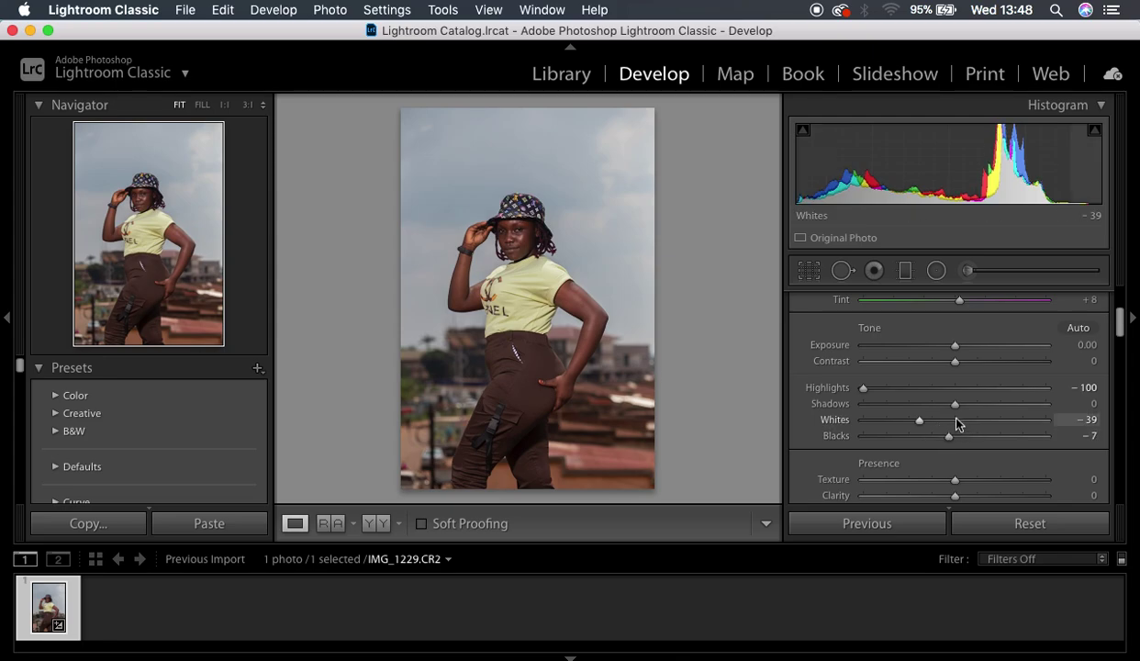
# Set the photo's Shadows to +11 and Contrast to +5
pyautogui.click(956, 405)
pyautogui.moveTo(957, 410); pyautogui.dragTo(968, 411)
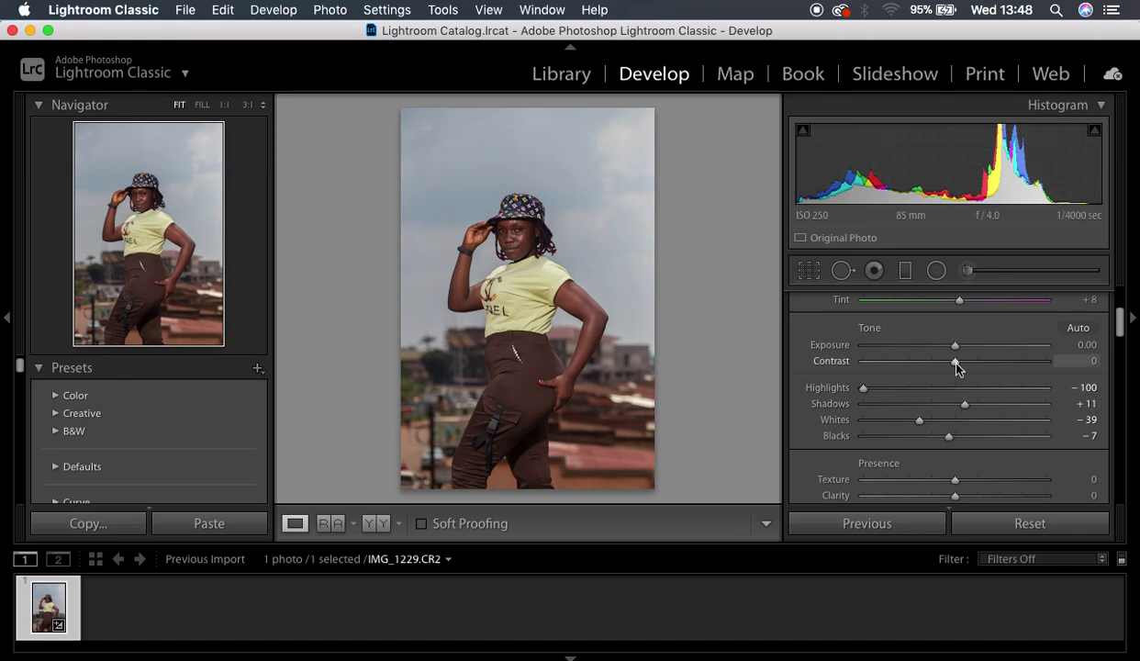
pyautogui.moveTo(956, 363); pyautogui.dragTo(961, 365)
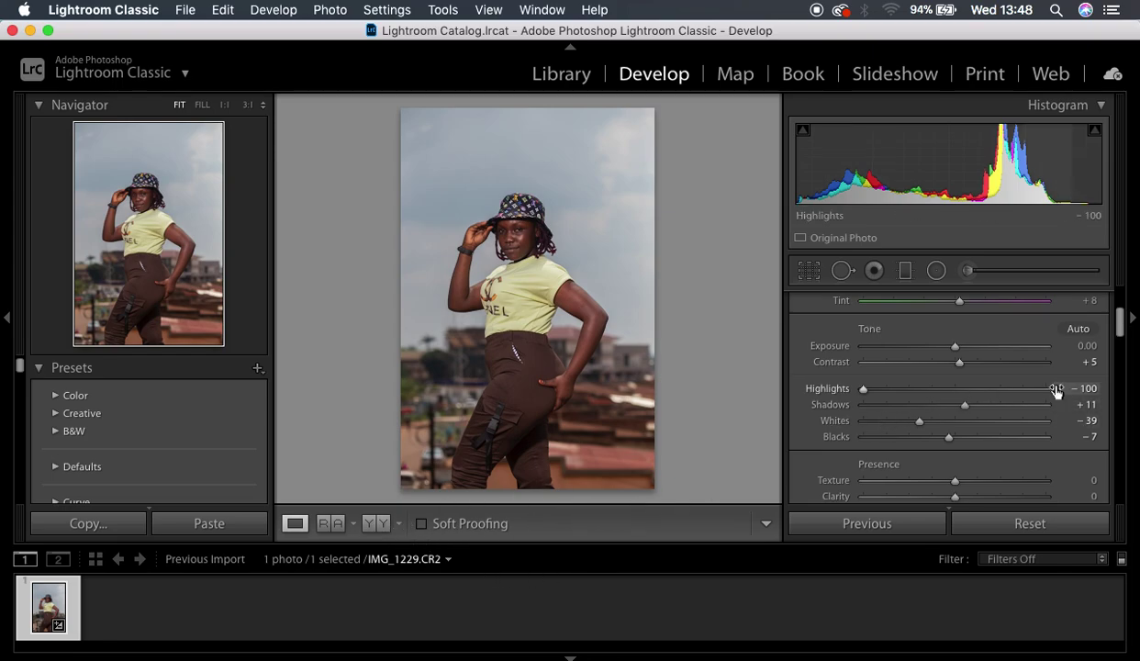
# Set the white balance Tint to +2
pyautogui.scroll(3, 1056, 393)
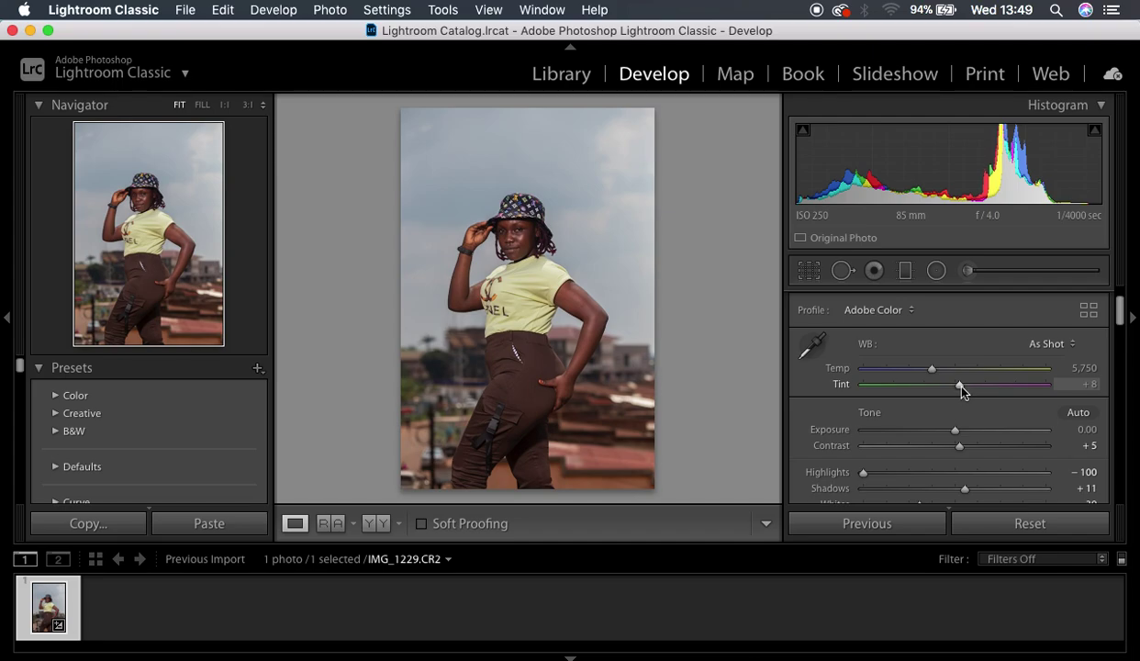
pyautogui.moveTo(960, 386); pyautogui.dragTo(958, 389)
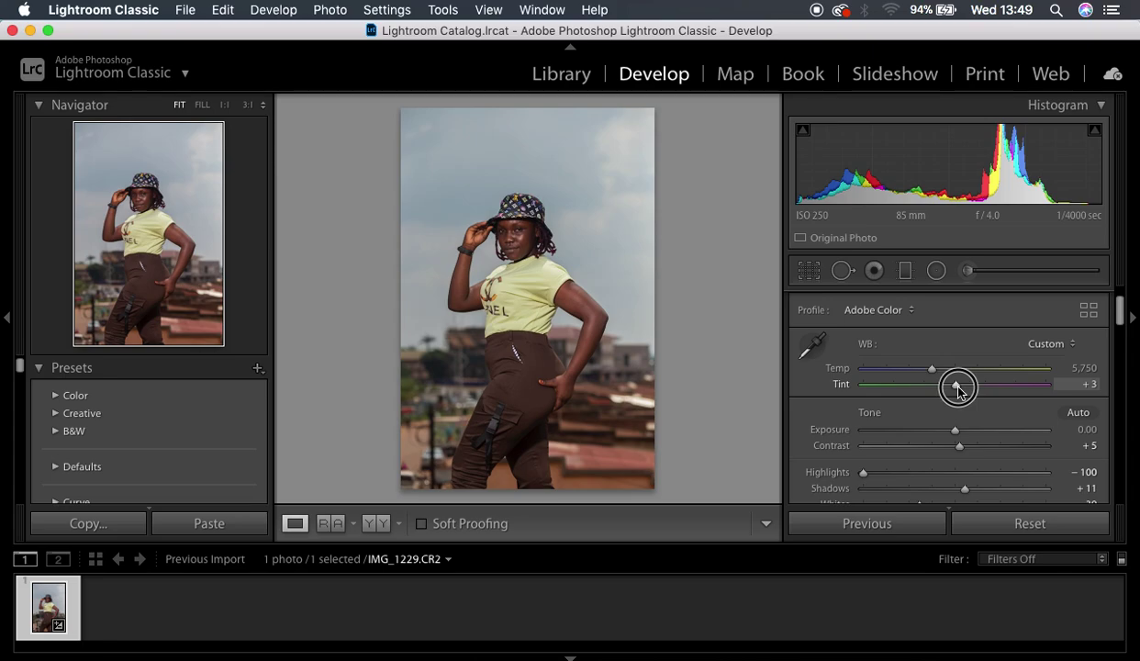
pyautogui.moveTo(958, 390); pyautogui.dragTo(957, 390)
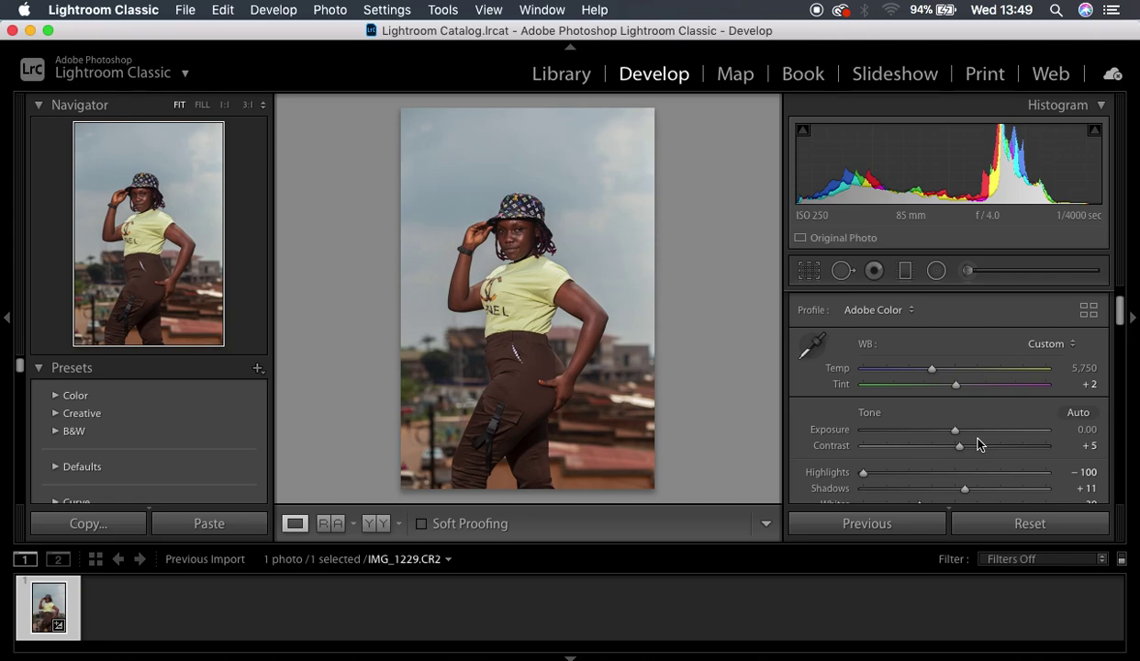
# Raise the photo's Clarity slightly
pyautogui.scroll(-3, 1043, 447)
pyautogui.scroll(-4, 1043, 447)
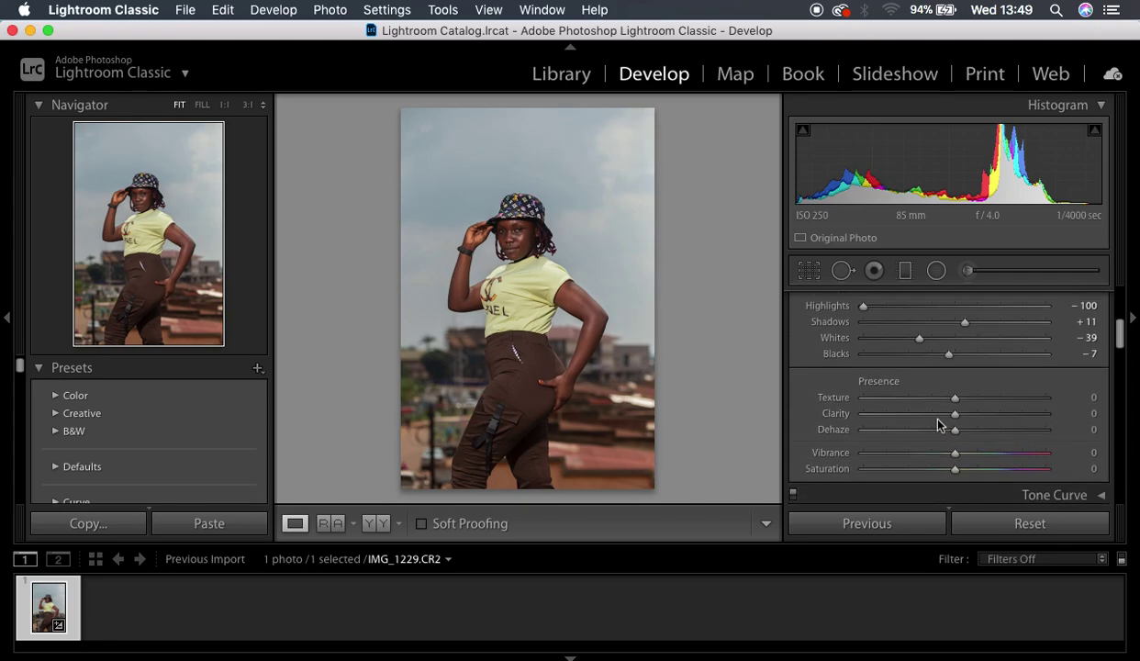
pyautogui.moveTo(955, 414); pyautogui.dragTo(958, 416)
# Darken the sky colours in the HSL adjustments by setting Blue luminance to -85 and Aqua luminance to -45
pyautogui.moveTo(1121, 334); pyautogui.dragTo(1122, 368)
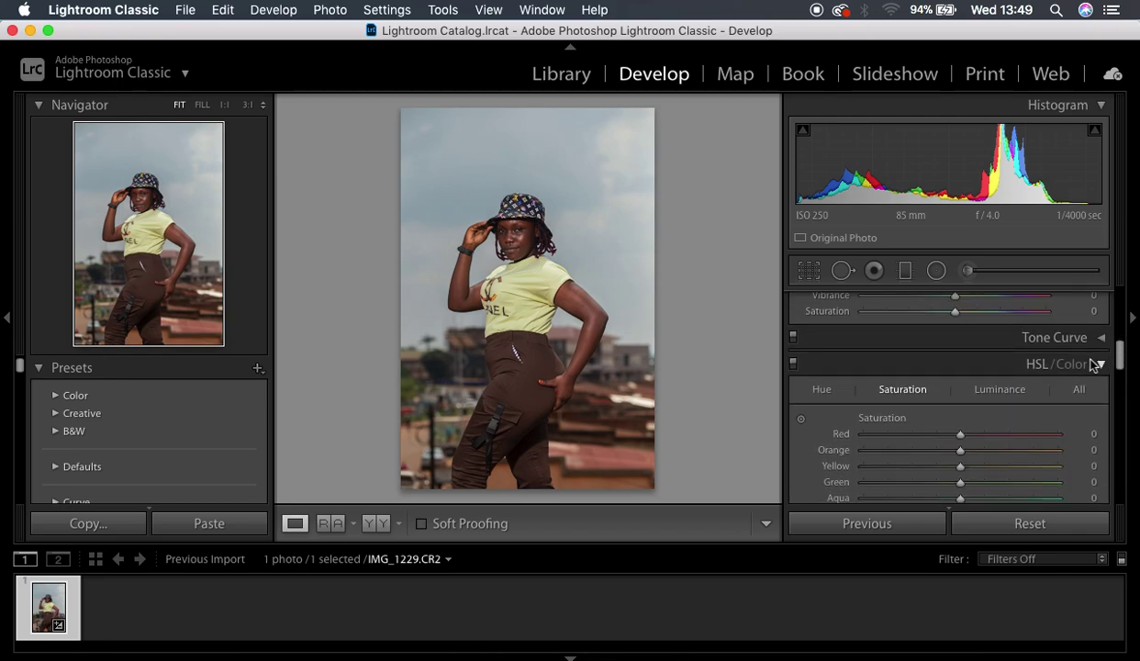
pyautogui.click(1099, 366)
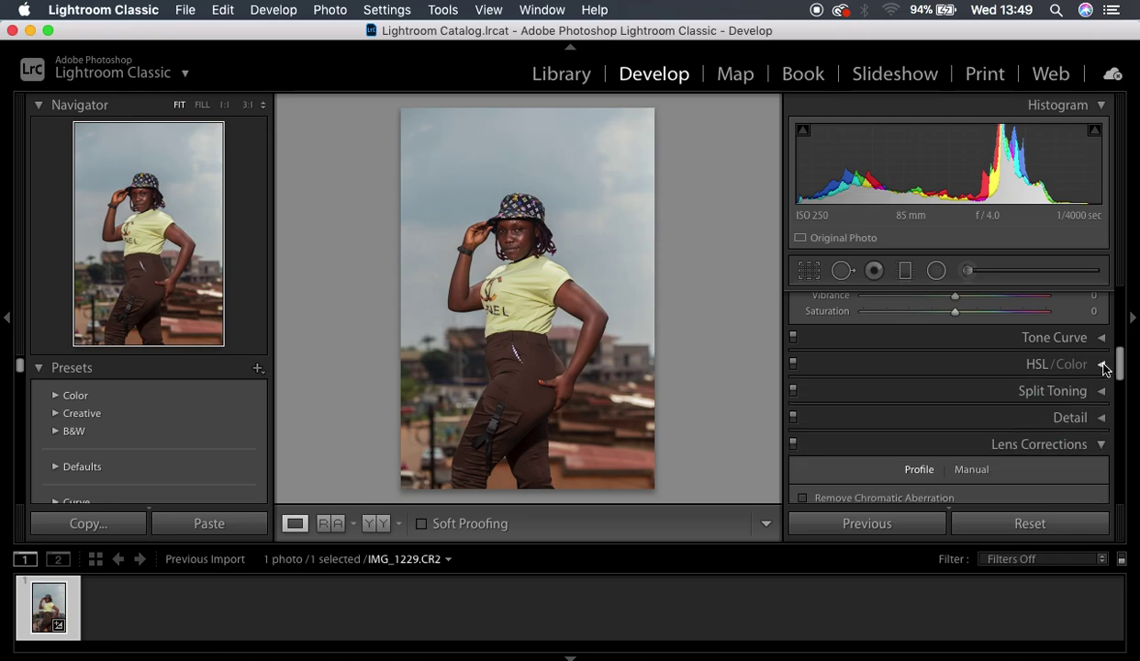
pyautogui.click(1102, 364)
pyautogui.moveTo(1120, 360); pyautogui.dragTo(1120, 367)
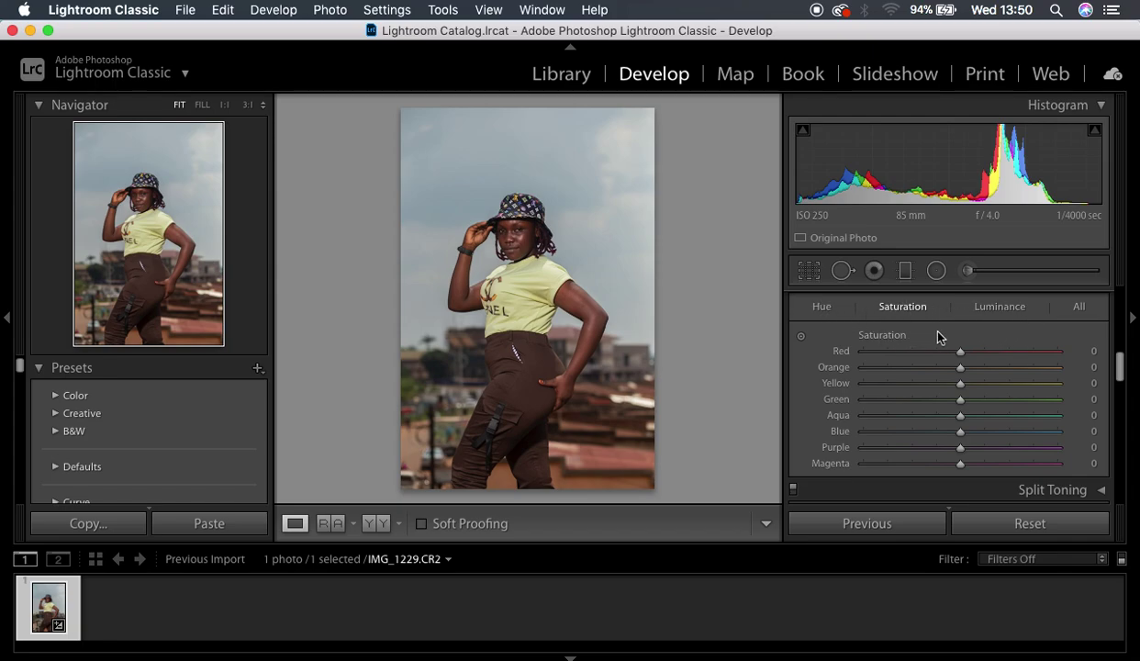
pyautogui.click(995, 311)
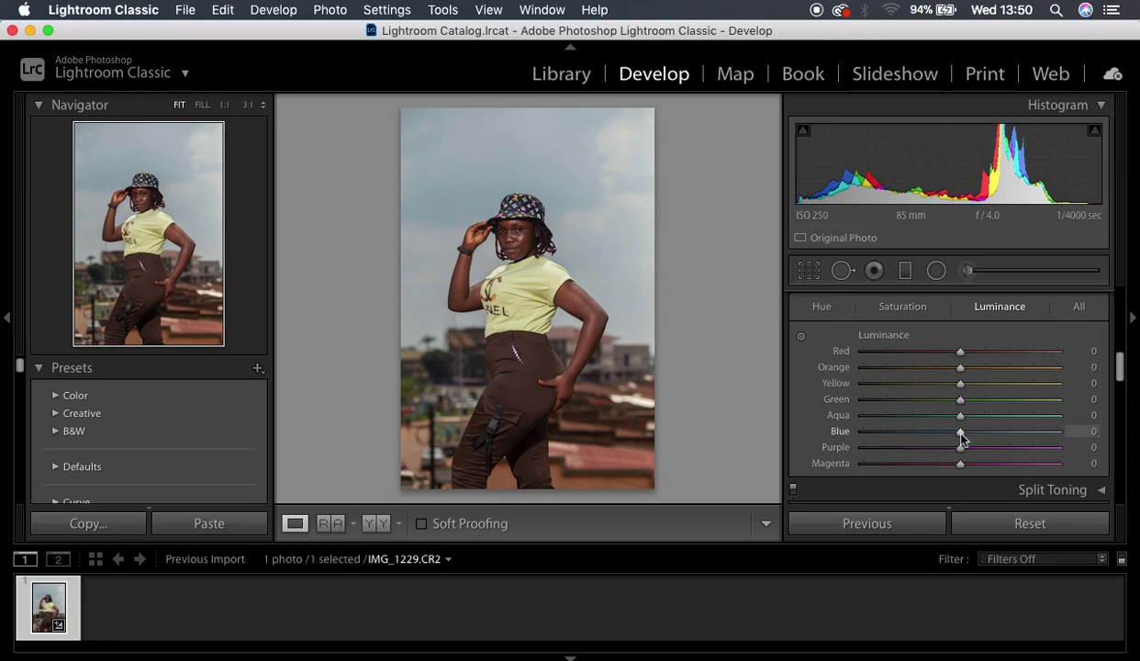
pyautogui.moveTo(961, 438); pyautogui.dragTo(933, 439)
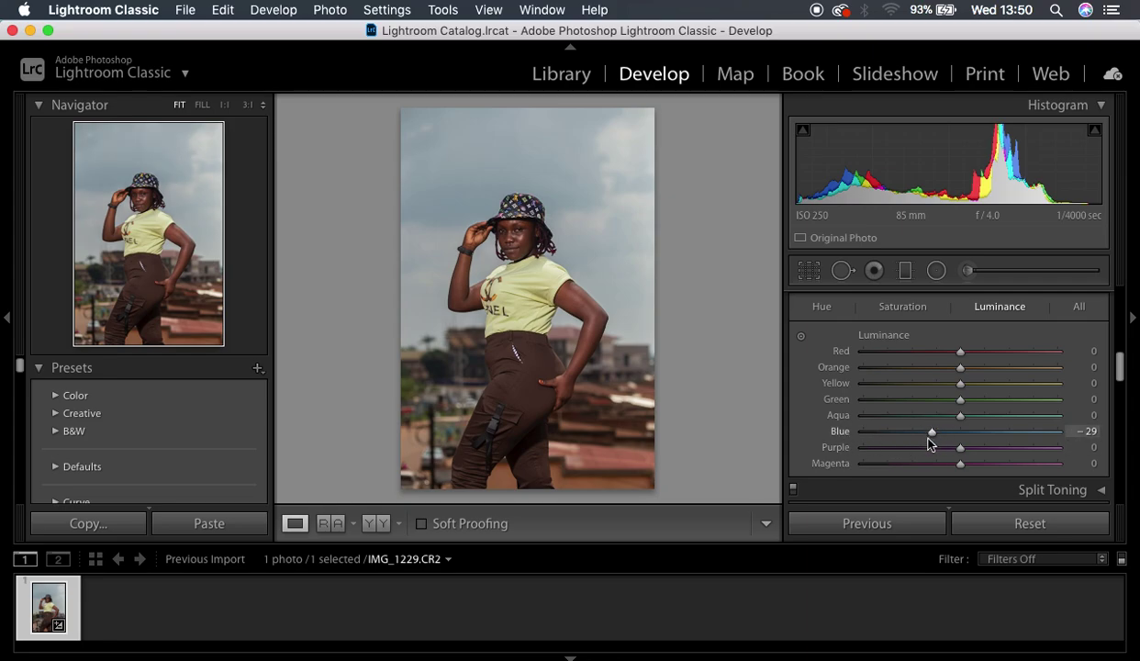
pyautogui.moveTo(932, 433); pyautogui.dragTo(878, 436)
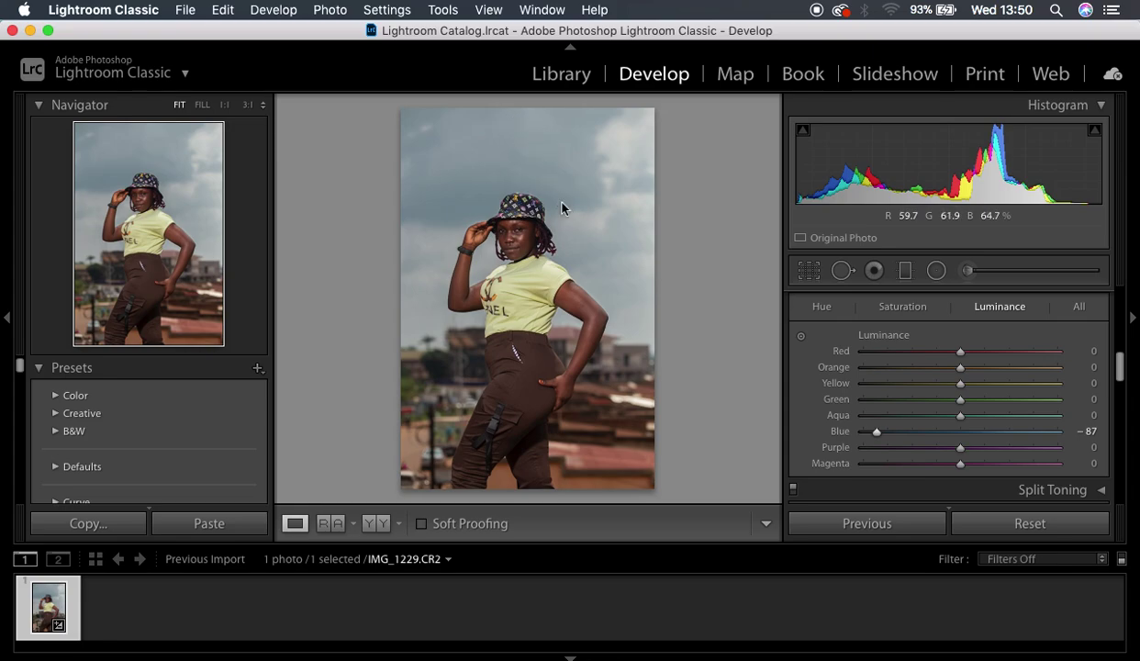
pyautogui.click(875, 433)
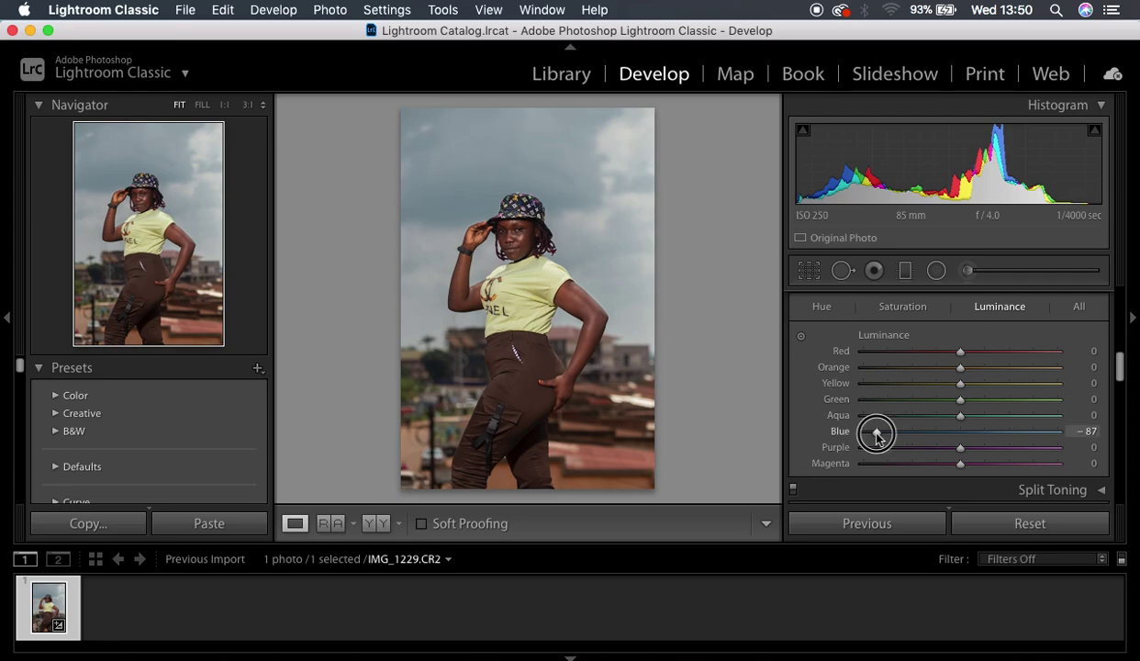
pyautogui.moveTo(876, 434); pyautogui.dragTo(878, 434)
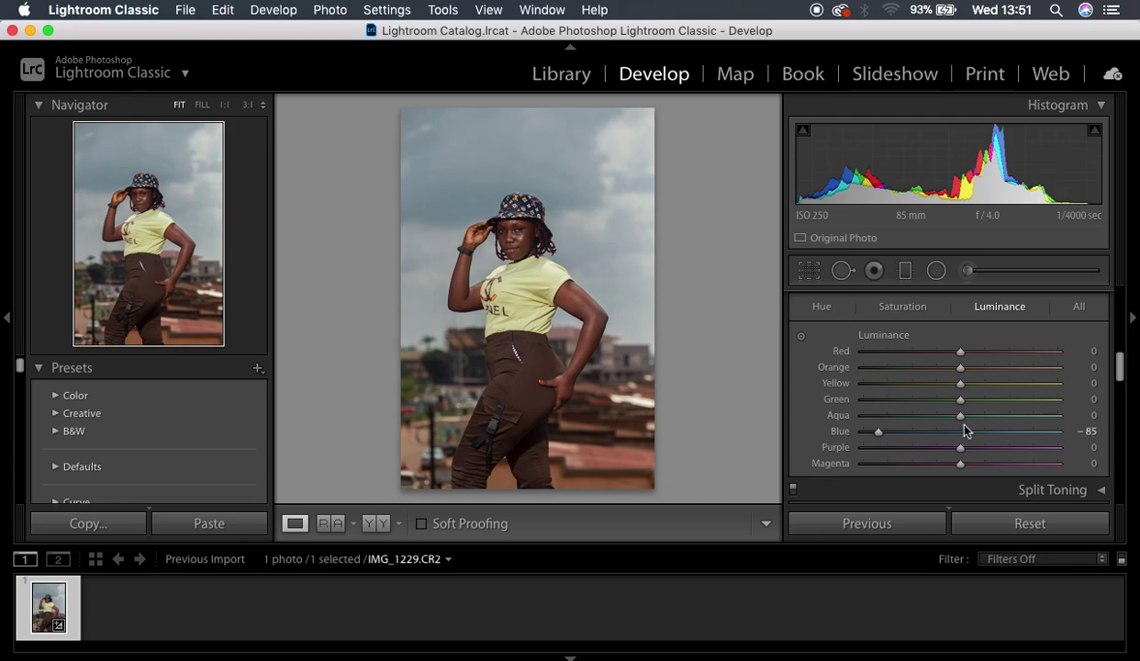
pyautogui.moveTo(961, 418); pyautogui.dragTo(917, 419)
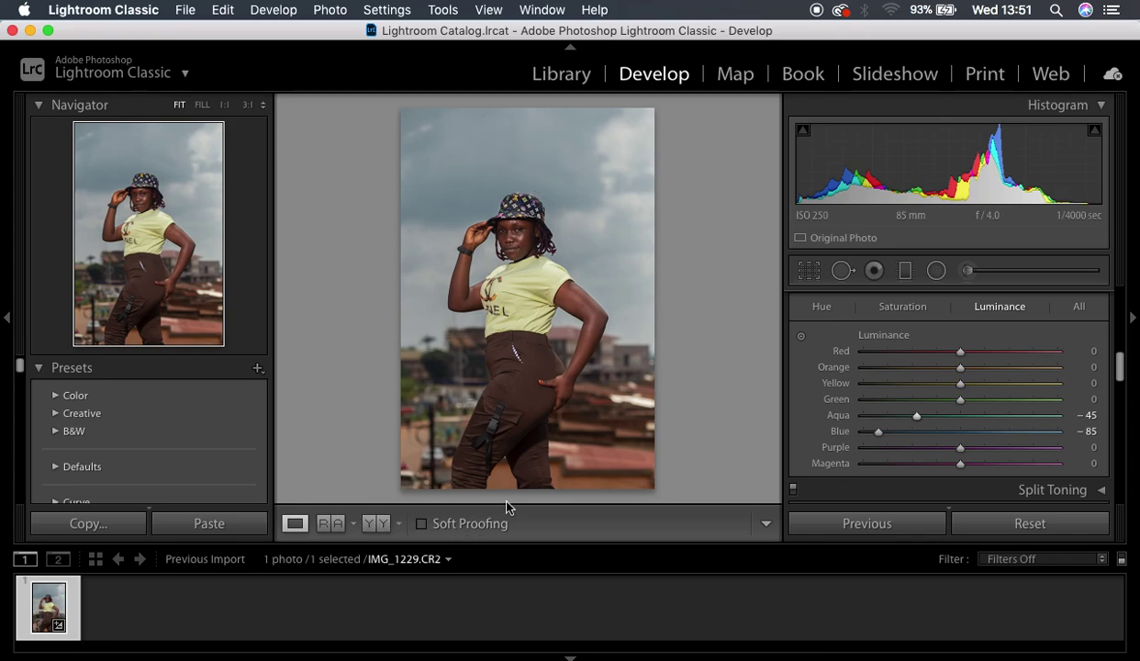
# Show before and after side by side, and set Blue saturation to +69 and Aqua saturation to +29
pyautogui.click(370, 527)
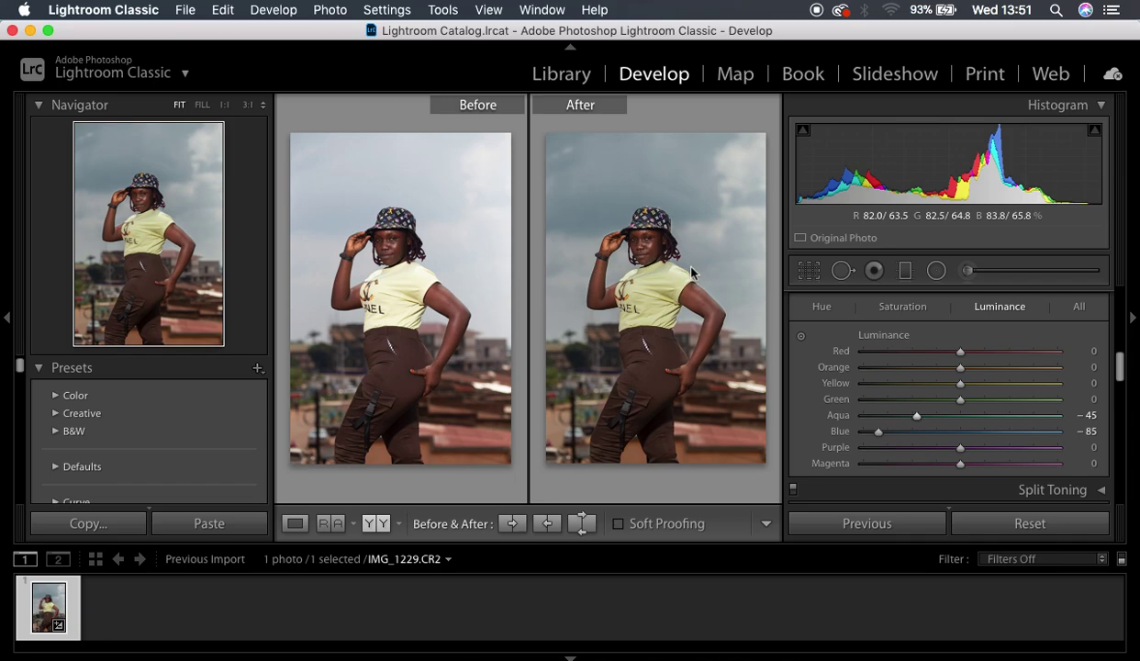
pyautogui.click(899, 310)
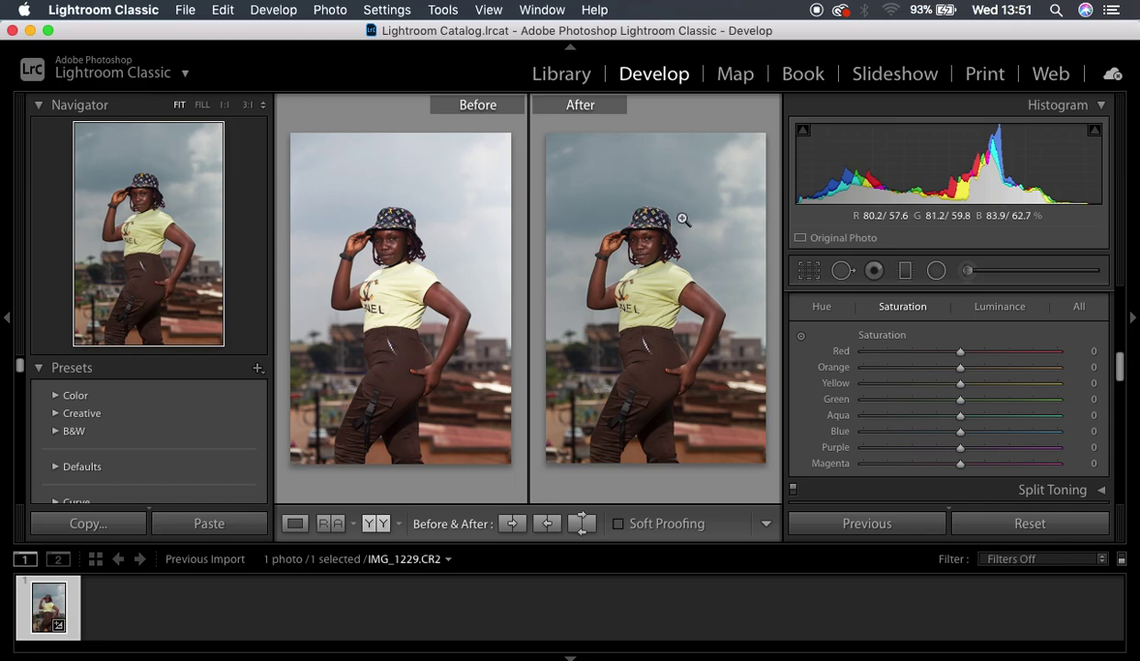
pyautogui.click(961, 436)
pyautogui.moveTo(961, 437); pyautogui.dragTo(1028, 442)
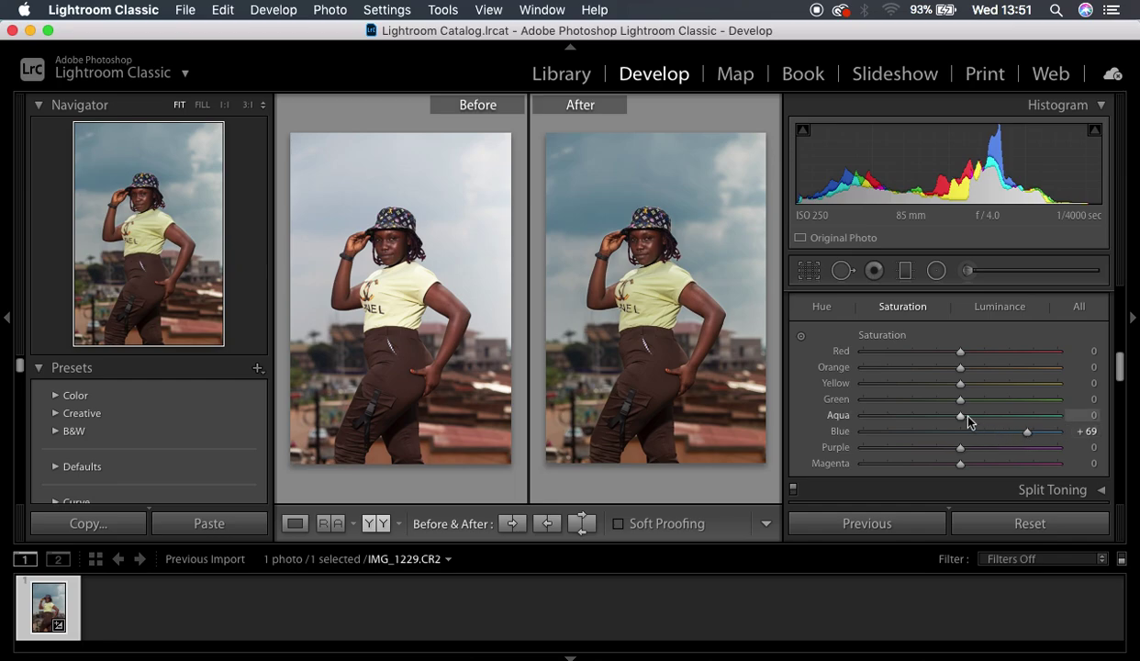
pyautogui.moveTo(963, 419); pyautogui.dragTo(992, 419)
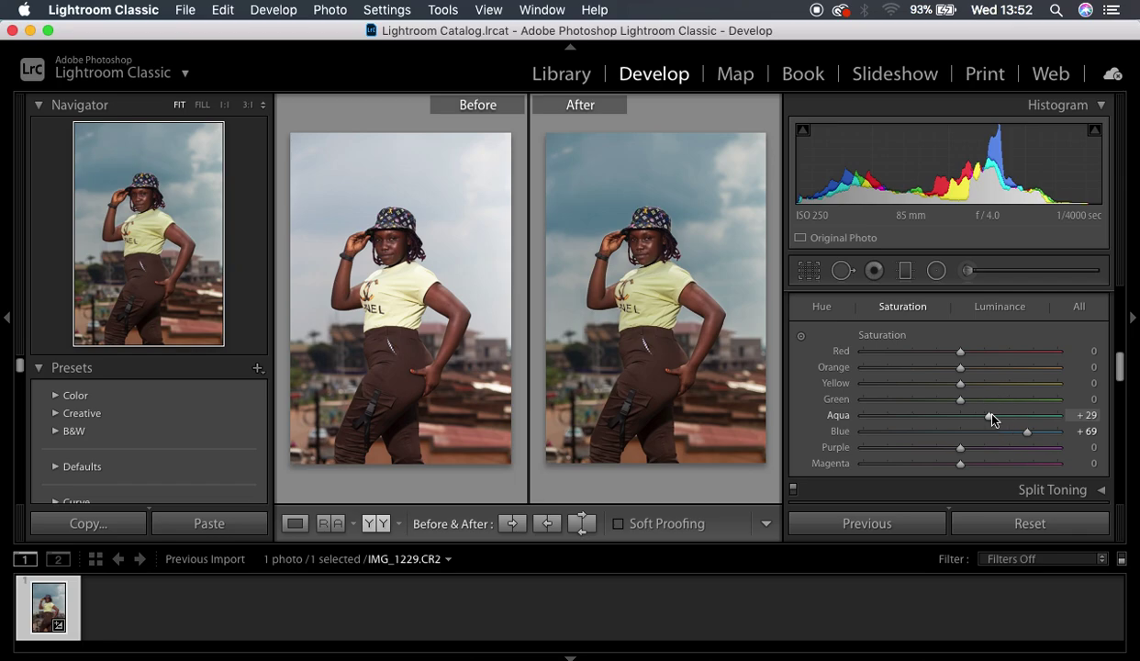
# Adjust the yellow of the shirt by setting Yellow luminance to -37 and Yellow saturation to +44
pyautogui.moveTo(620, 238); pyautogui.dragTo(575, 371)
pyautogui.moveTo(147, 169); pyautogui.dragTo(196, 175)
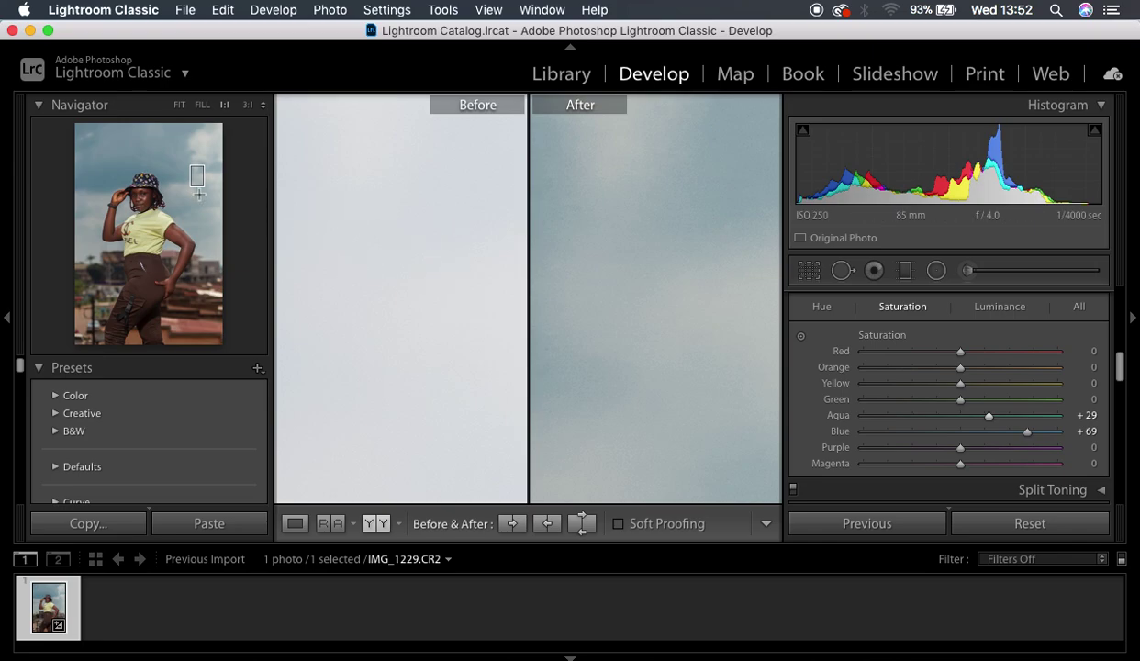
pyautogui.press('z')
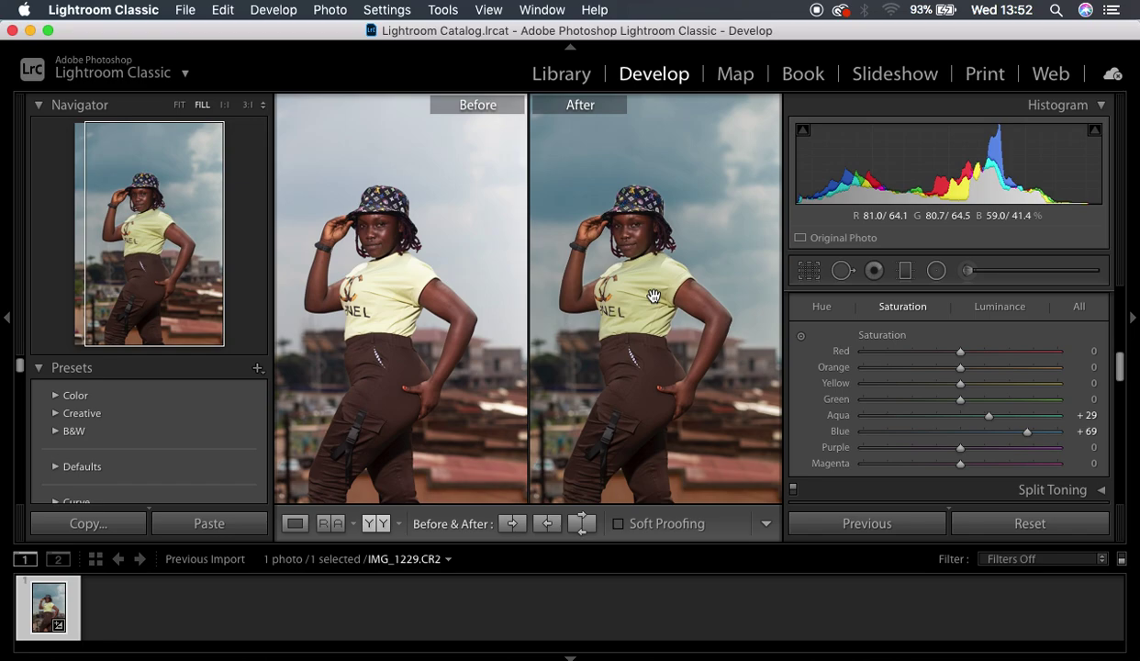
pyautogui.click(998, 308)
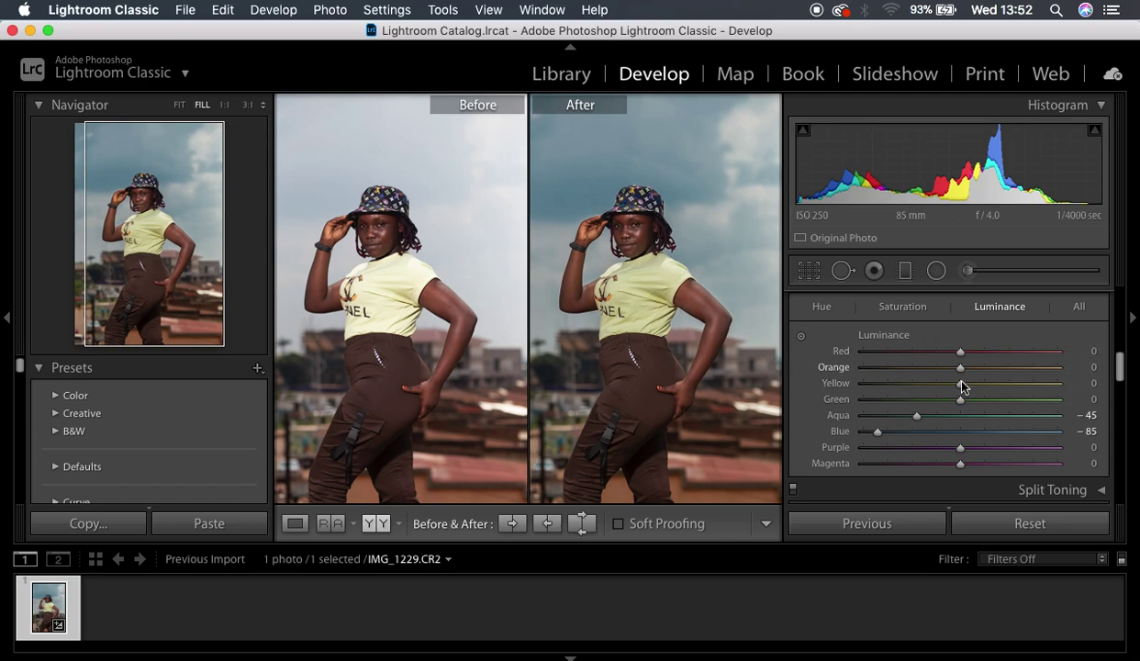
pyautogui.moveTo(960, 384); pyautogui.dragTo(925, 387)
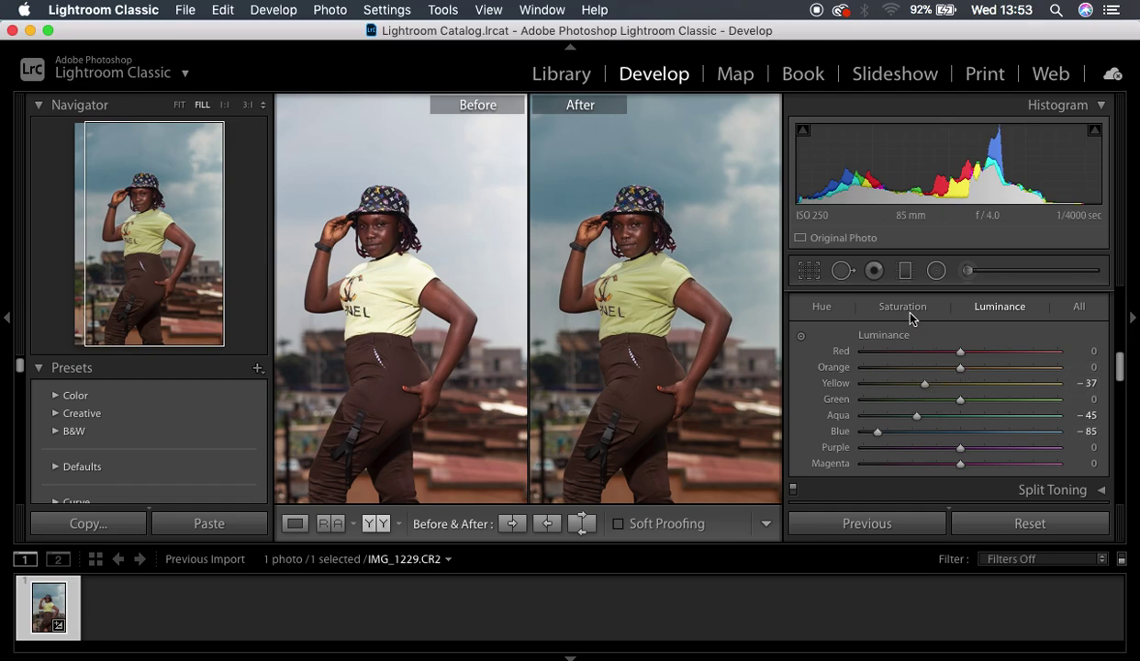
pyautogui.click(881, 302)
pyautogui.moveTo(962, 385); pyautogui.dragTo(1009, 393)
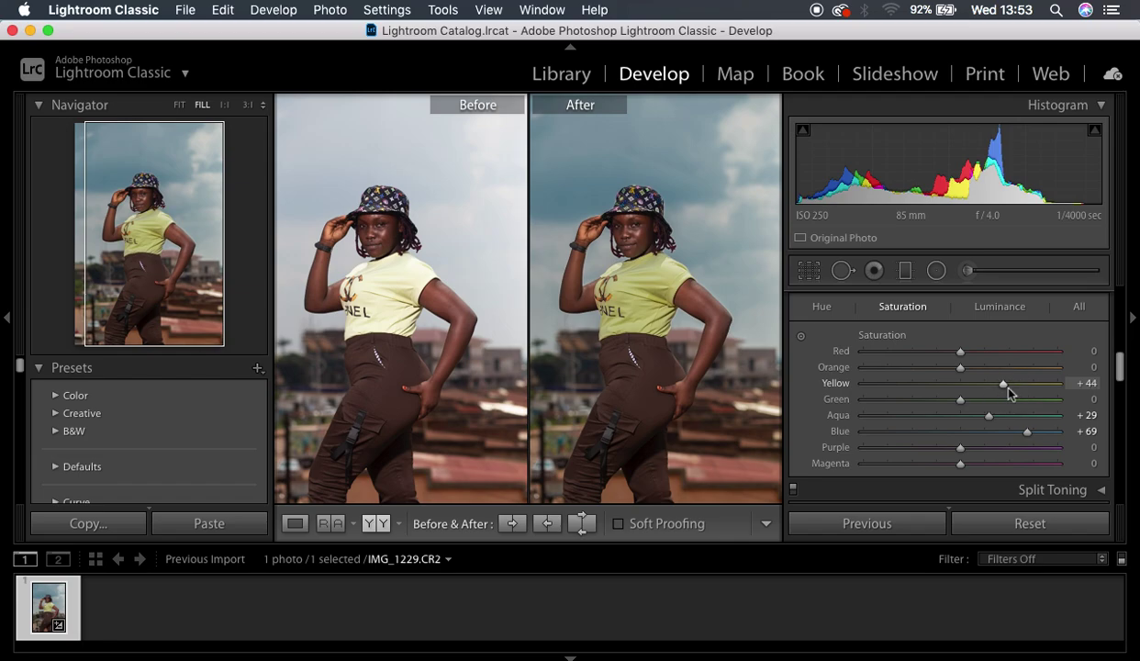
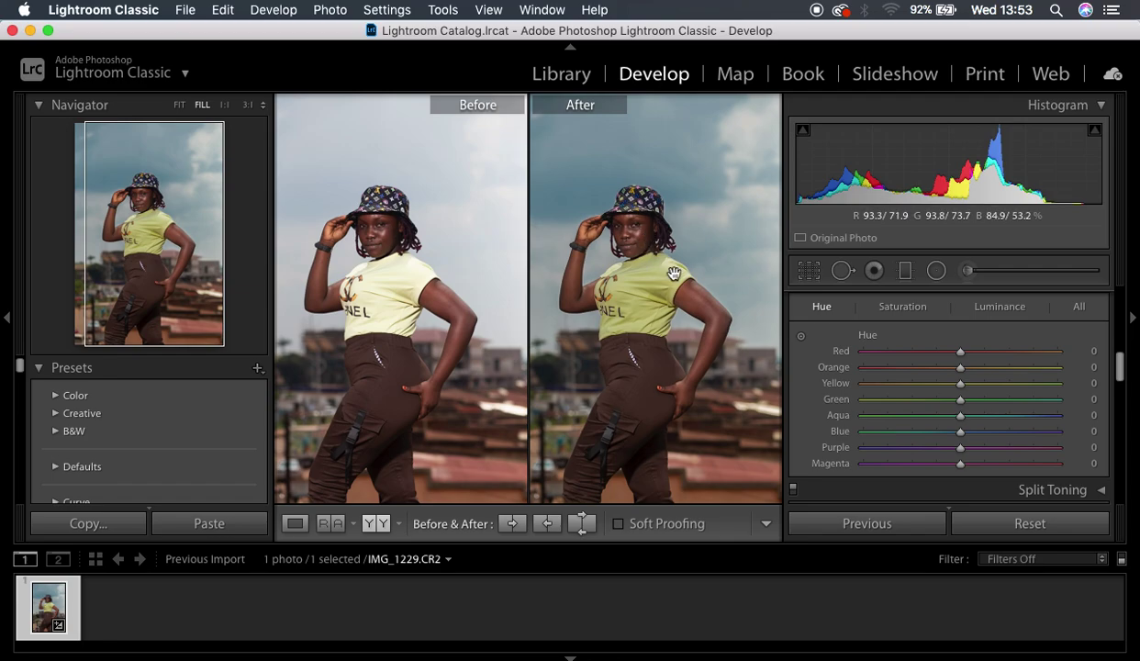
# Shift the sky towards teal in the HSL adjustments by setting Blue hue to -63 and Aqua hue to +16
pyautogui.click(960, 434)
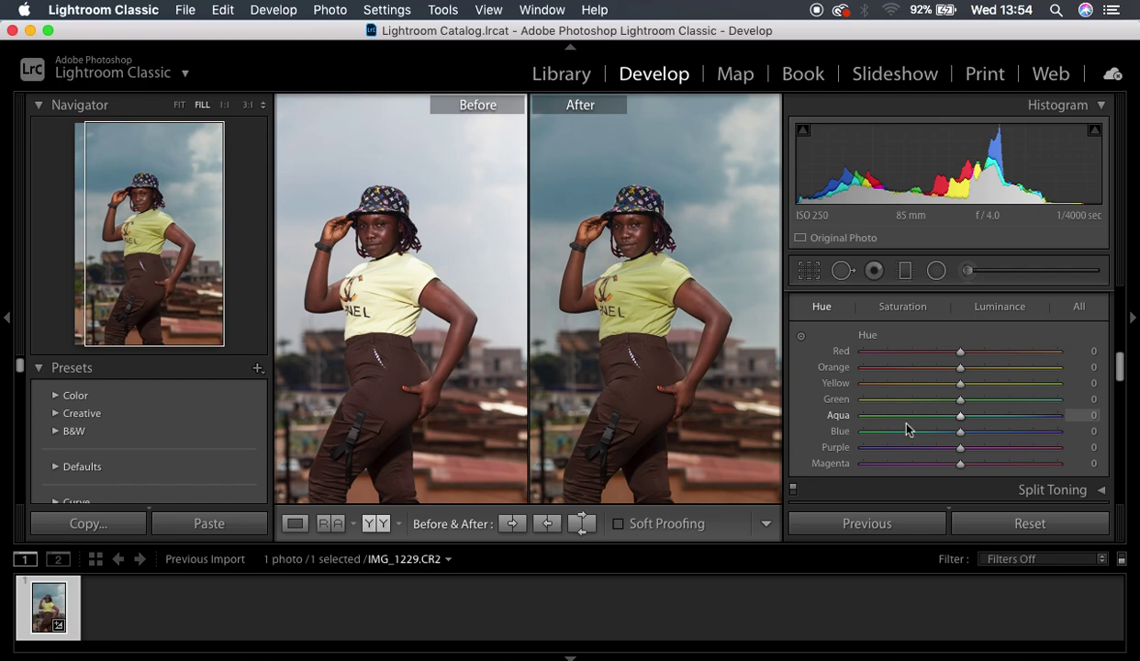
pyautogui.moveTo(960, 438); pyautogui.dragTo(897, 441)
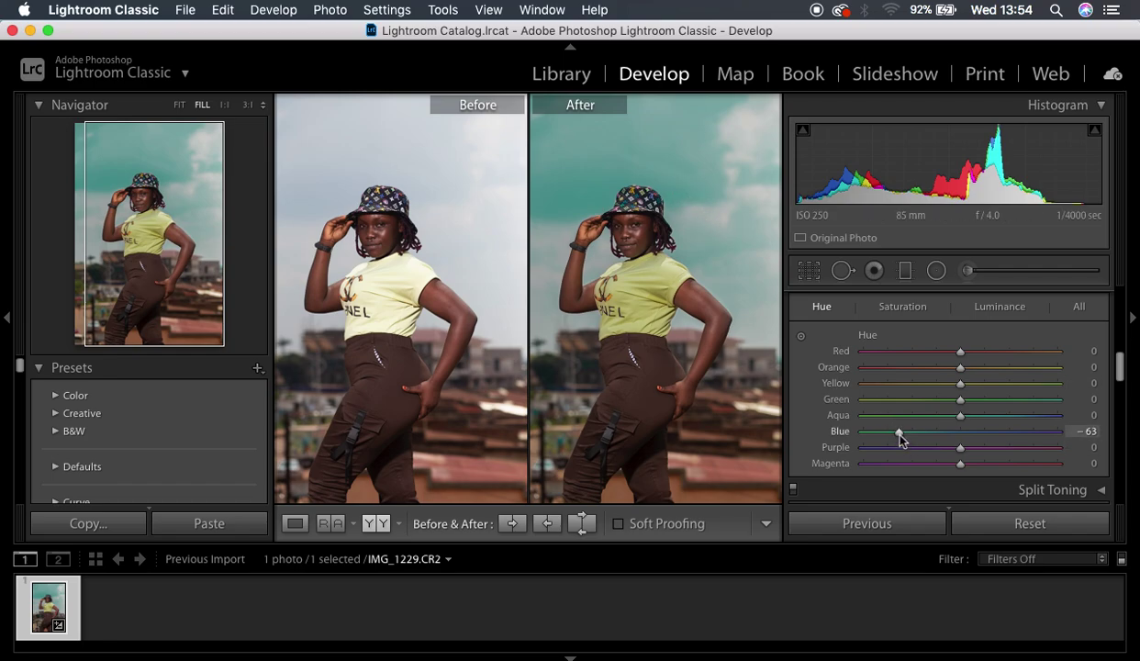
pyautogui.click(961, 417)
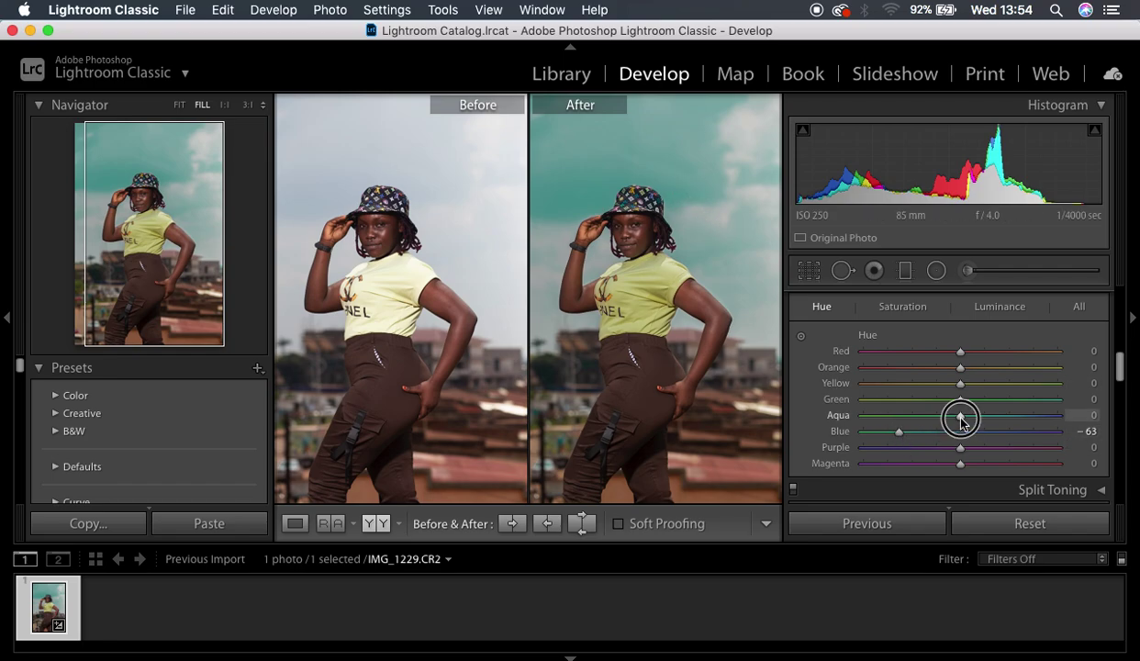
pyautogui.moveTo(961, 417); pyautogui.dragTo(979, 421)
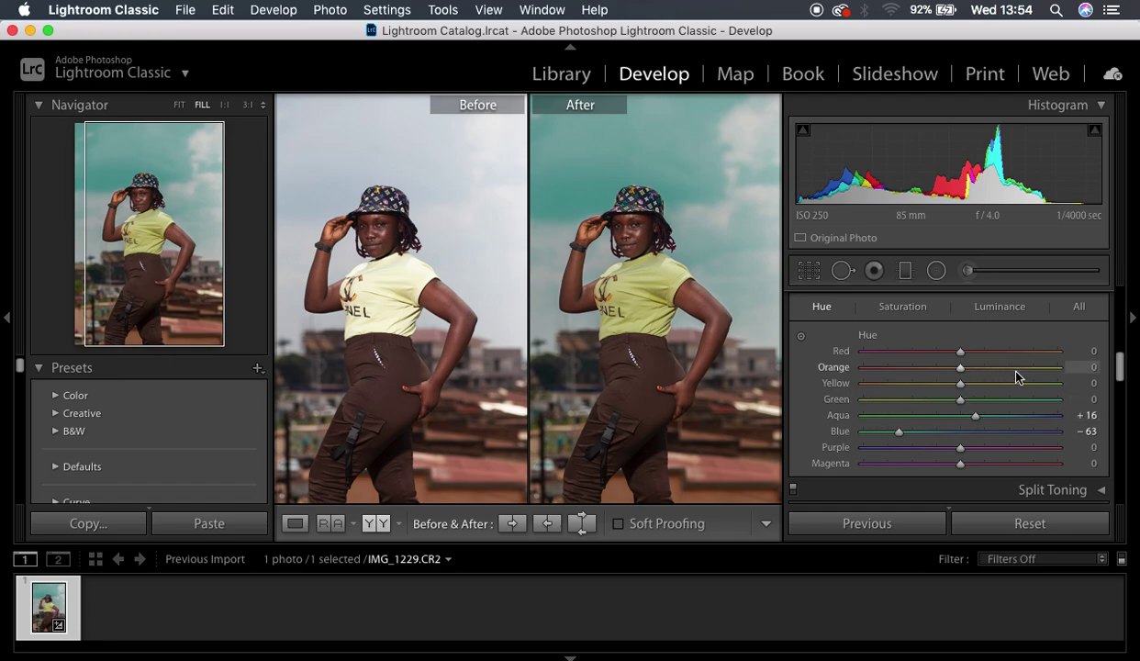
# Warm the skin tone, checking it on the arm up close, by setting Orange hue to +10 and Red hue to +12
pyautogui.click(698, 309)
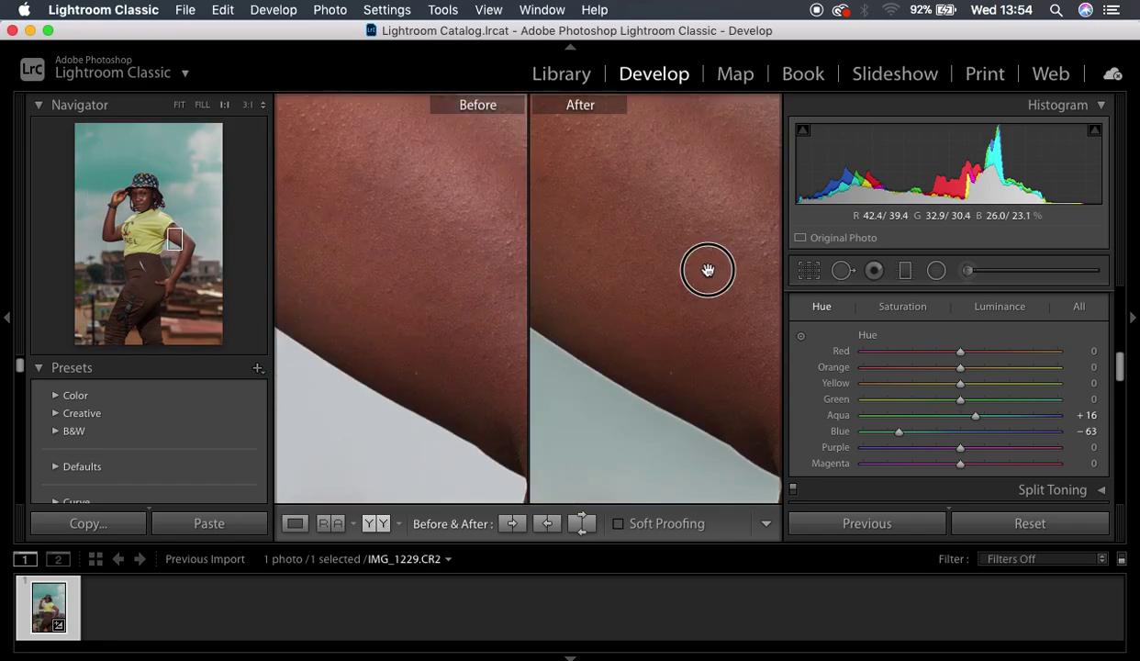
pyautogui.moveTo(708, 264); pyautogui.dragTo(621, 349)
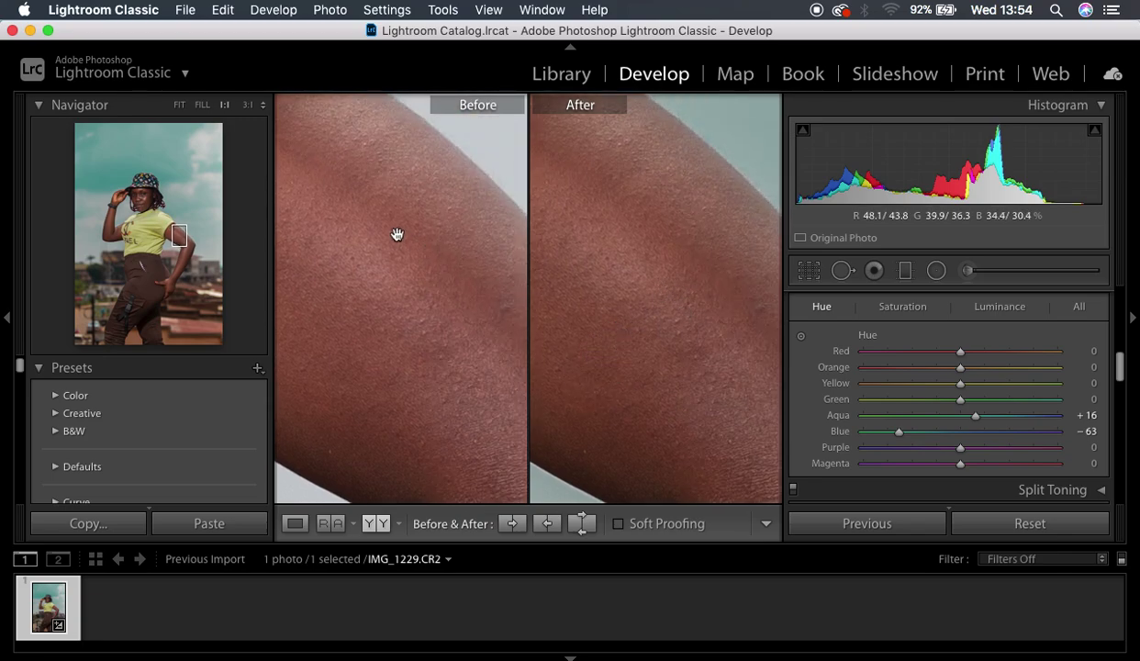
pyautogui.click(961, 371)
pyautogui.moveTo(962, 372); pyautogui.dragTo(970, 372)
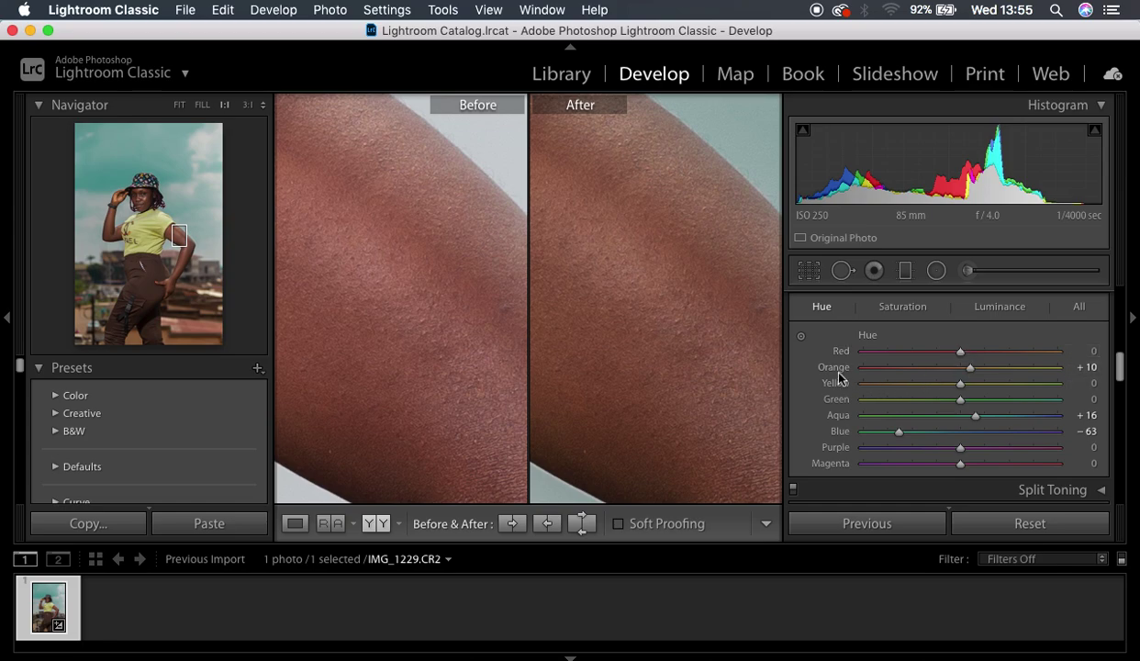
pyautogui.moveTo(961, 356); pyautogui.dragTo(970, 356)
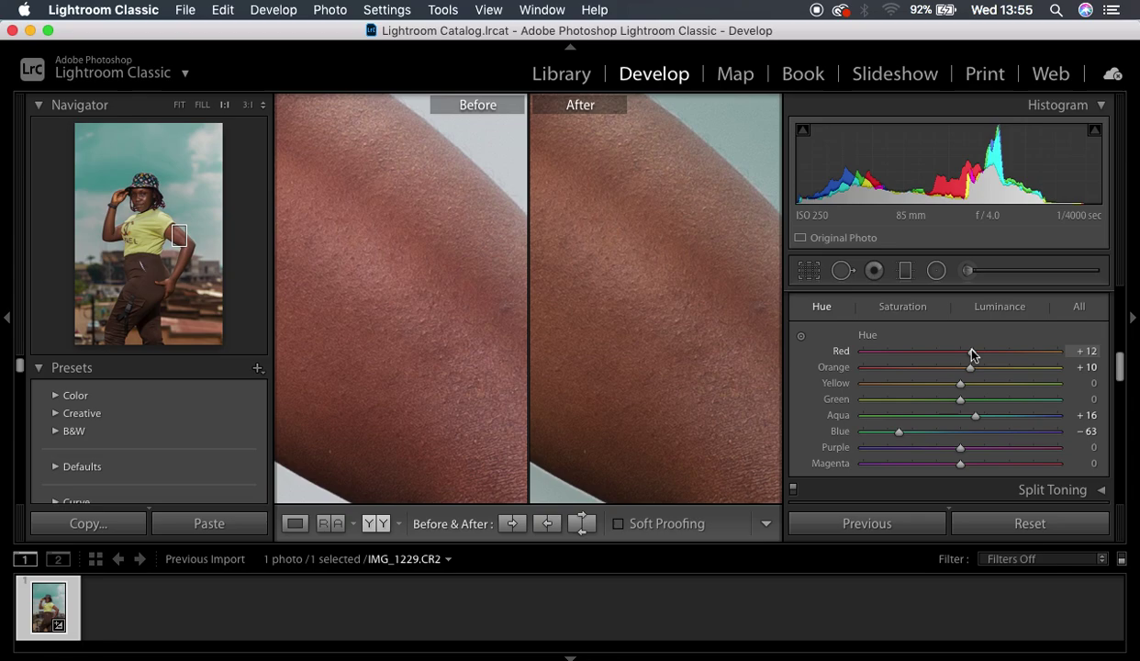
pyautogui.click(659, 299)
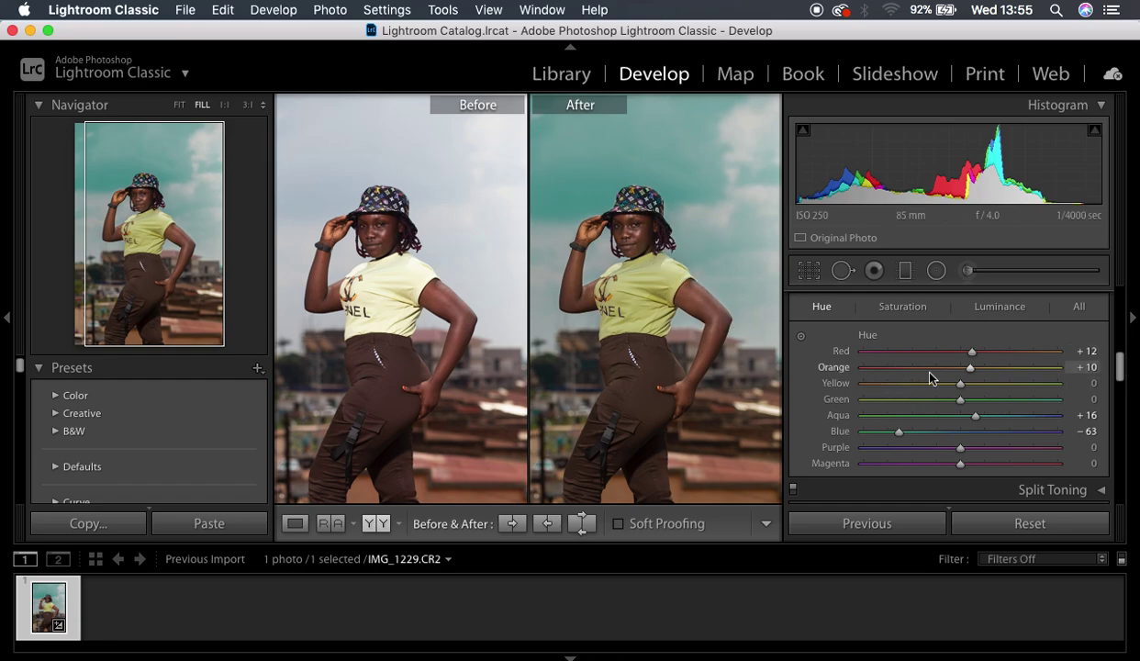
# Deepen and mute the skin tone by setting Orange luminance to -18 and Orange saturation to -12, and check the face
pyautogui.click(999, 307)
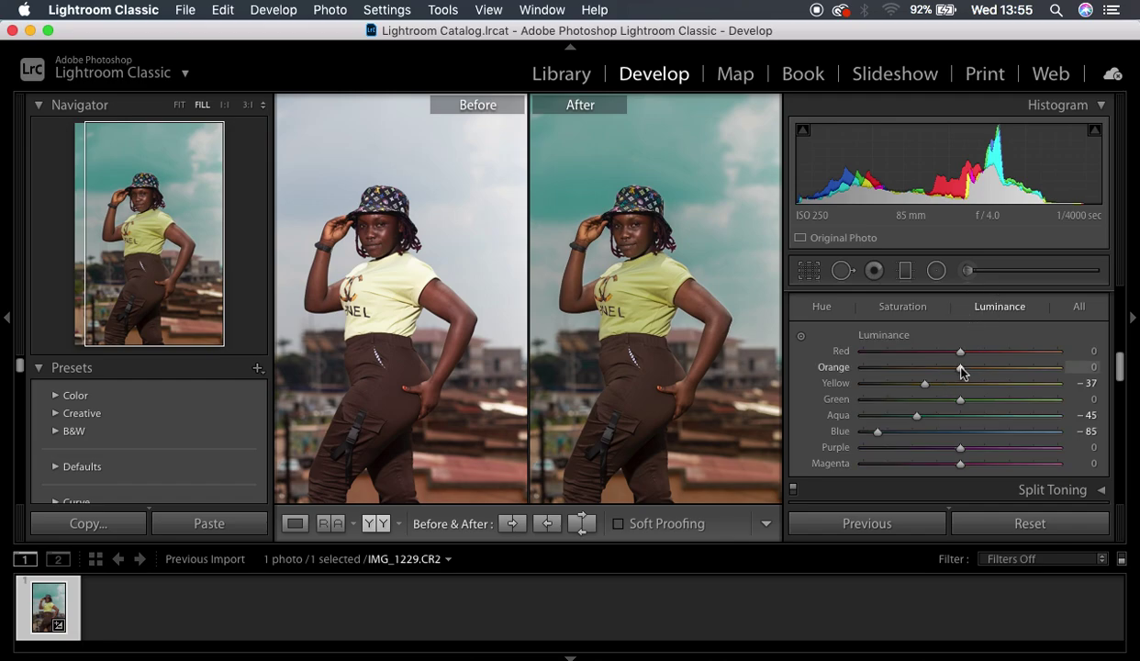
pyautogui.moveTo(961, 370); pyautogui.dragTo(952, 370)
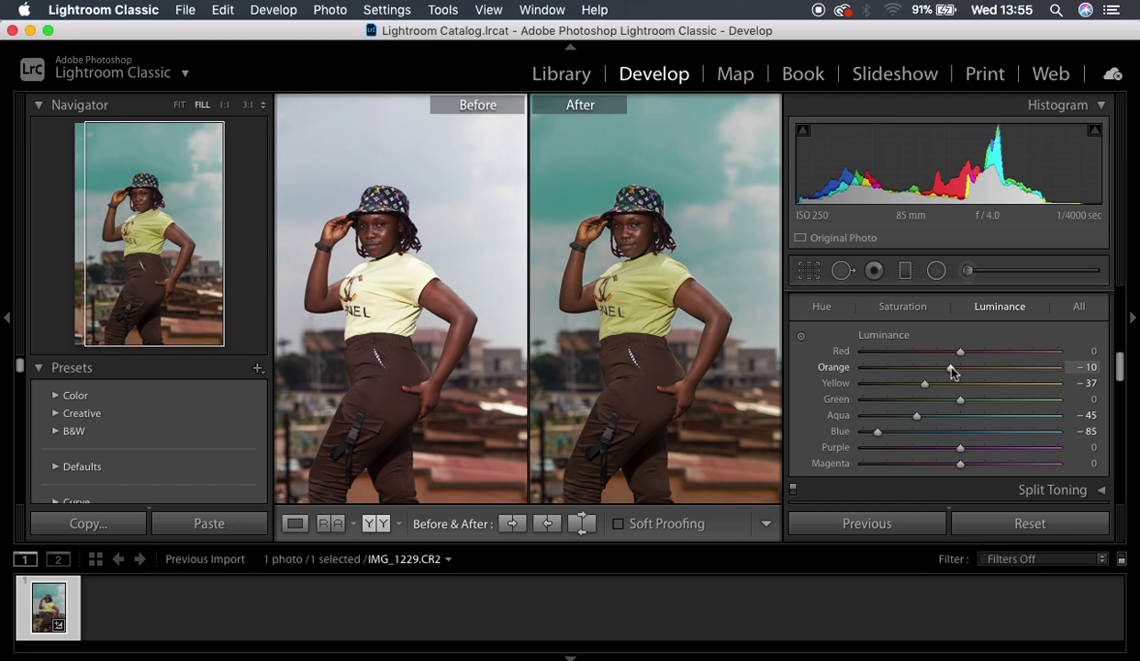
pyautogui.moveTo(952, 370); pyautogui.dragTo(943, 371)
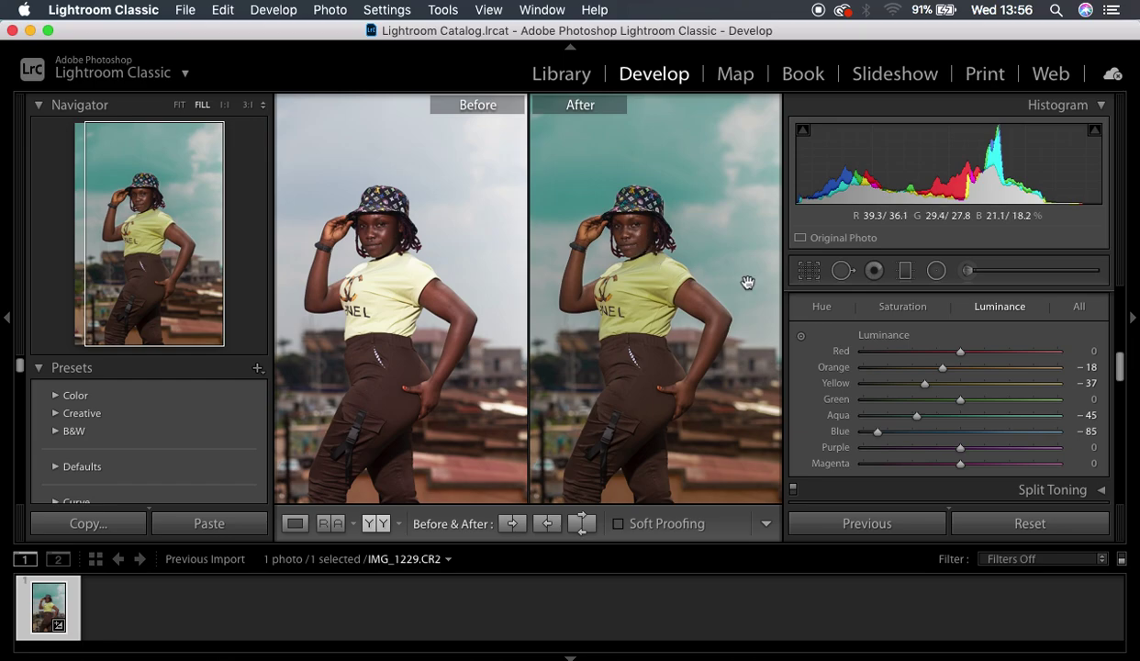
pyautogui.click(897, 312)
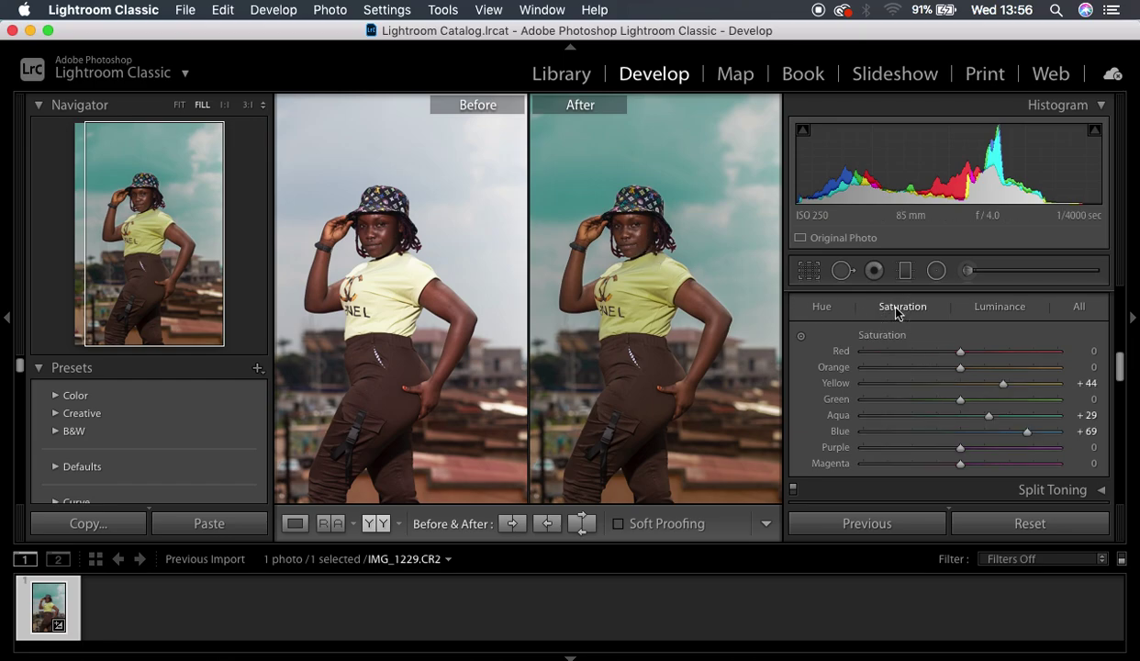
pyautogui.moveTo(961, 371); pyautogui.dragTo(951, 375)
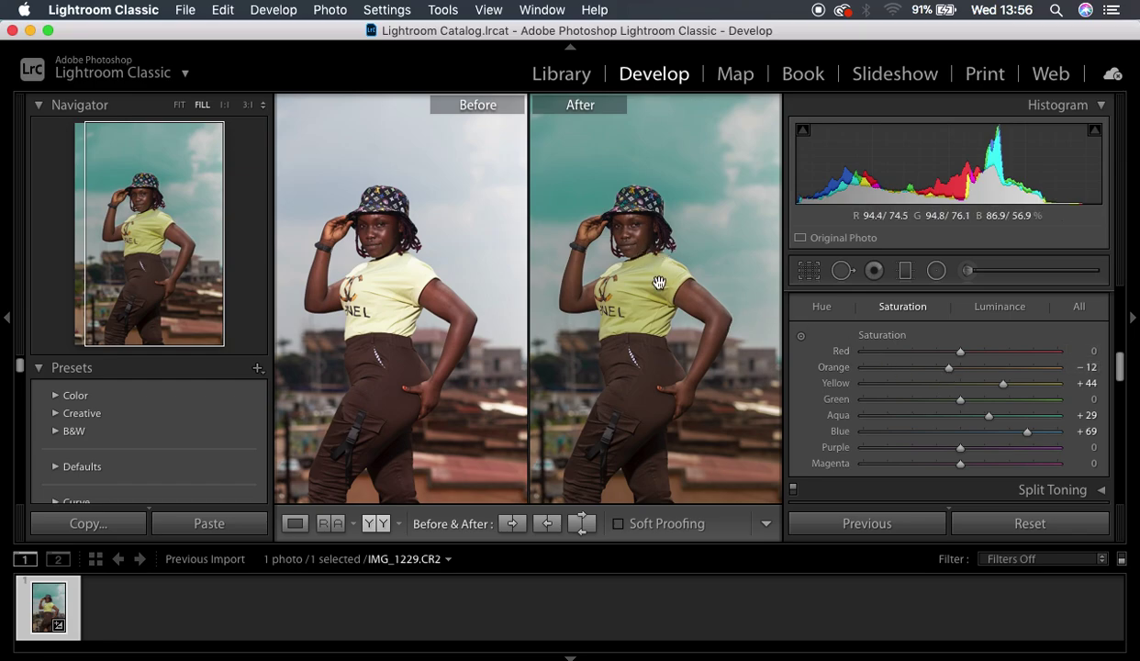
pyautogui.click(613, 235)
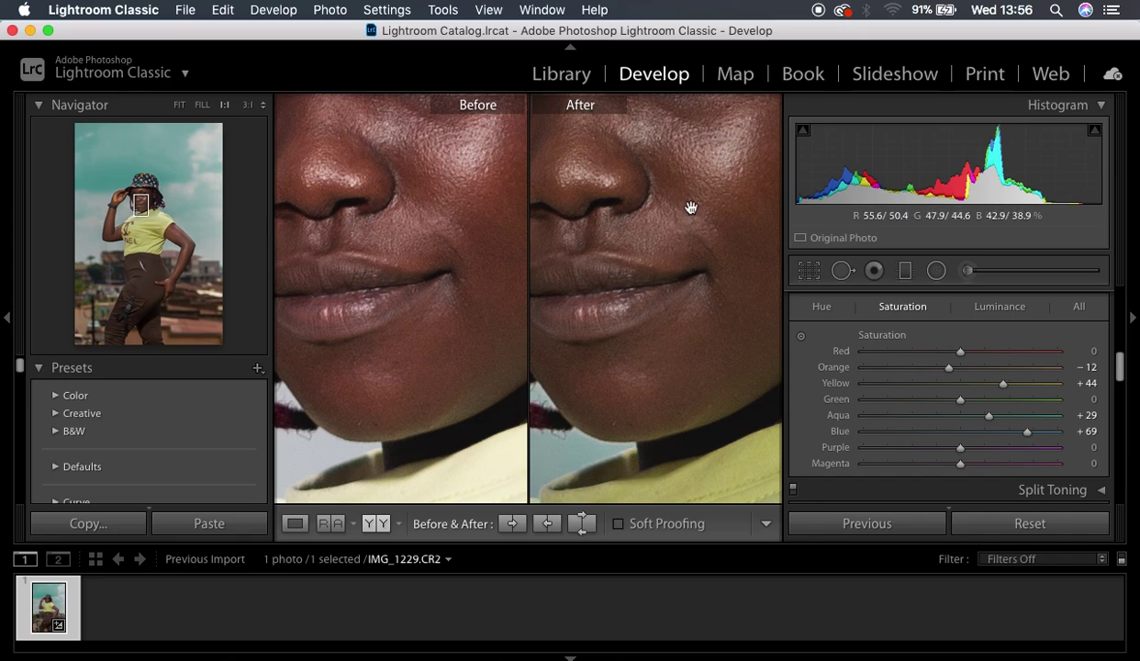
pyautogui.click(670, 236)
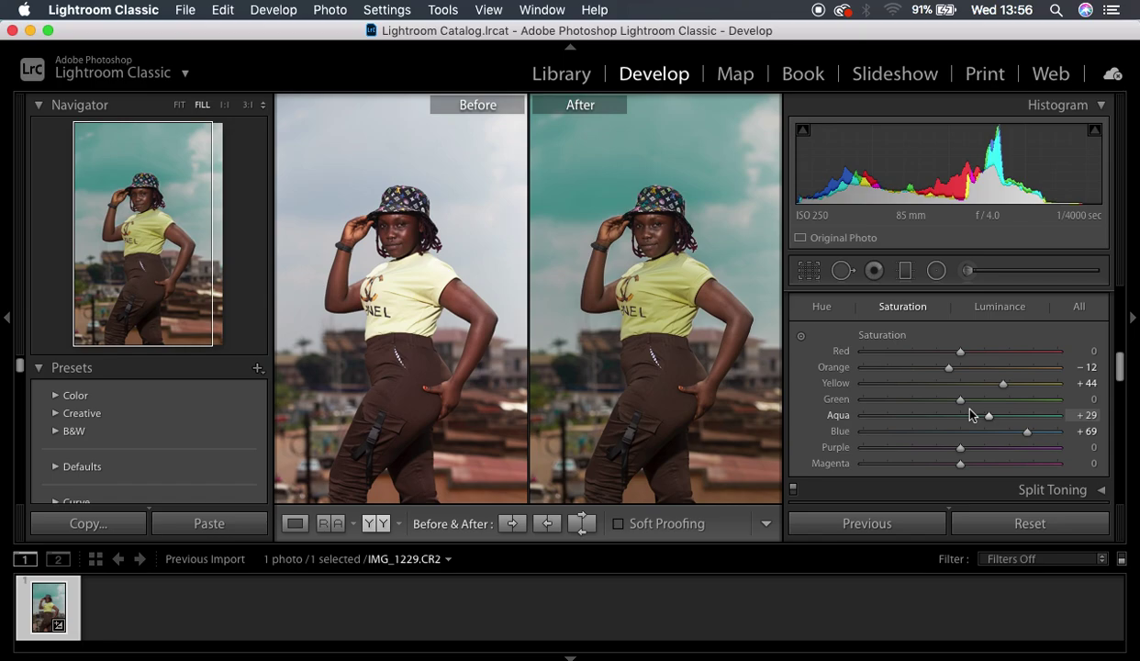
# Lift the photo's Shadows to +20 in the basic tone adjustments
pyautogui.scroll(5, 970, 415)
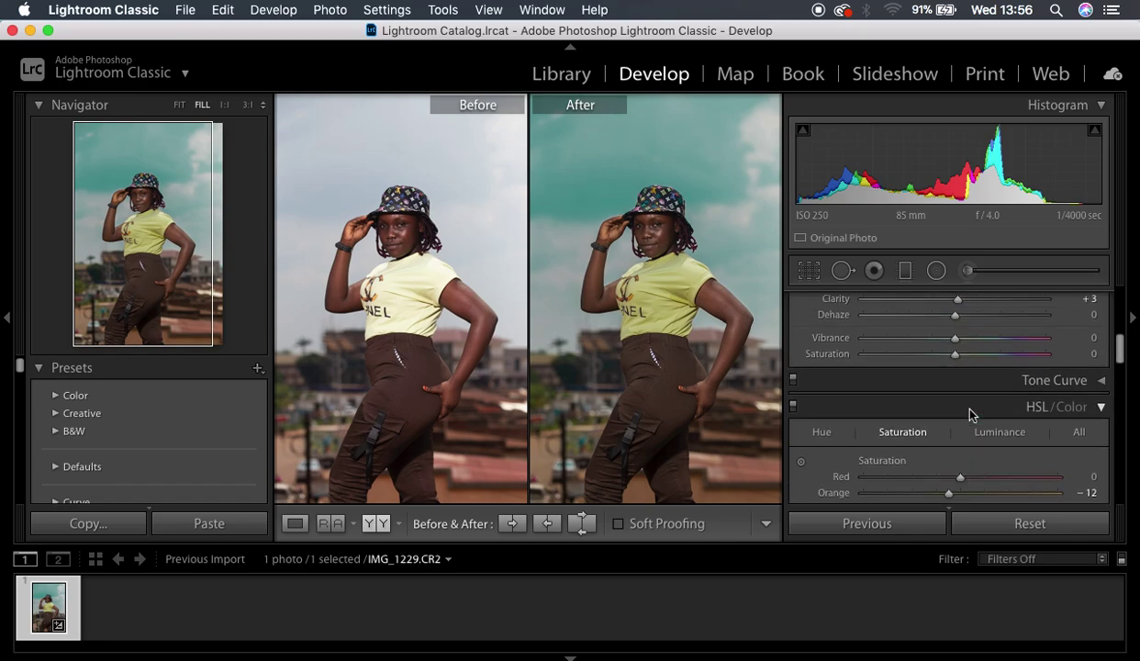
pyautogui.scroll(8, 970, 415)
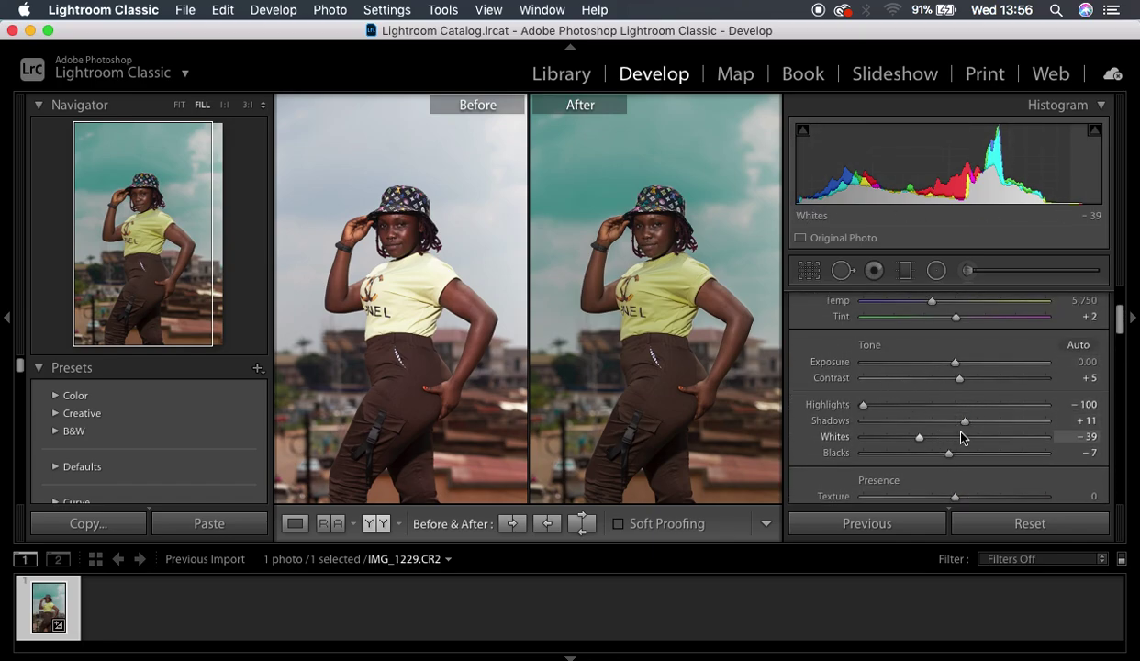
pyautogui.click(966, 423)
pyautogui.moveTo(966, 423); pyautogui.dragTo(975, 425)
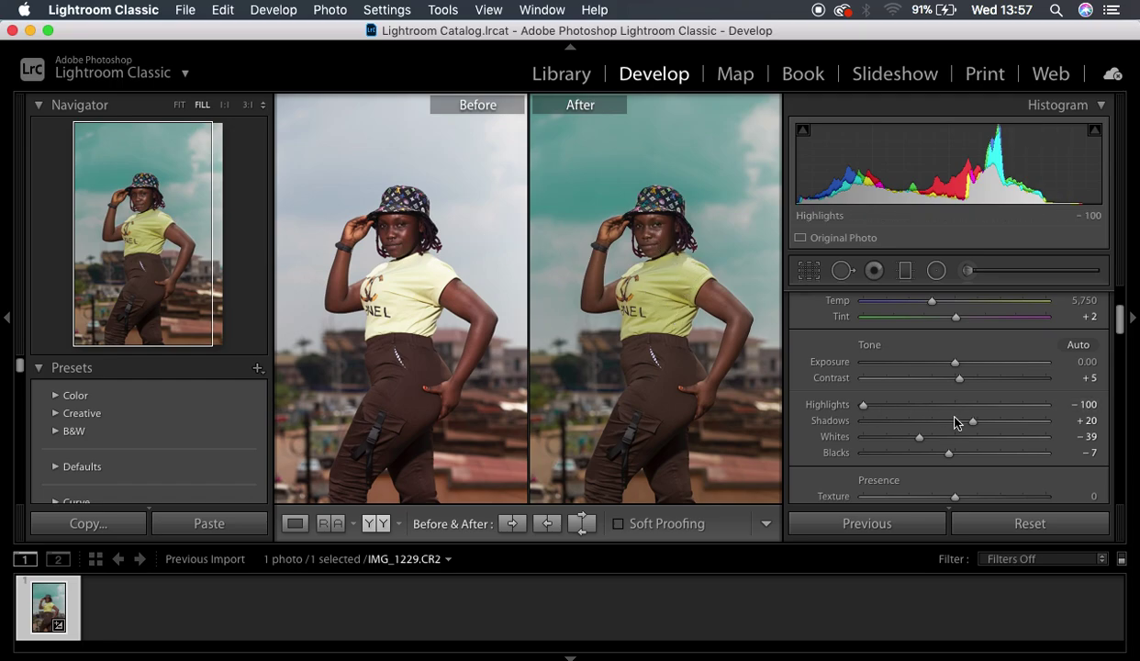
# Reduce the hue shift of the skin by setting Orange hue to +2 in the HSL adjustments
pyautogui.scroll(-10, 955, 420)
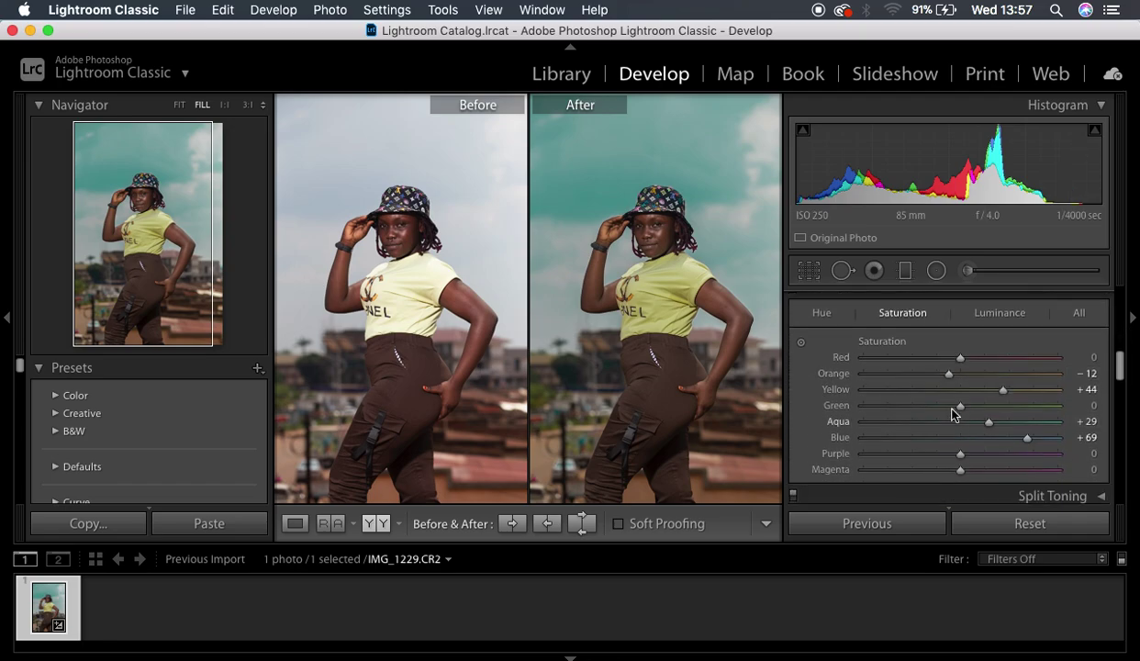
pyautogui.click(822, 312)
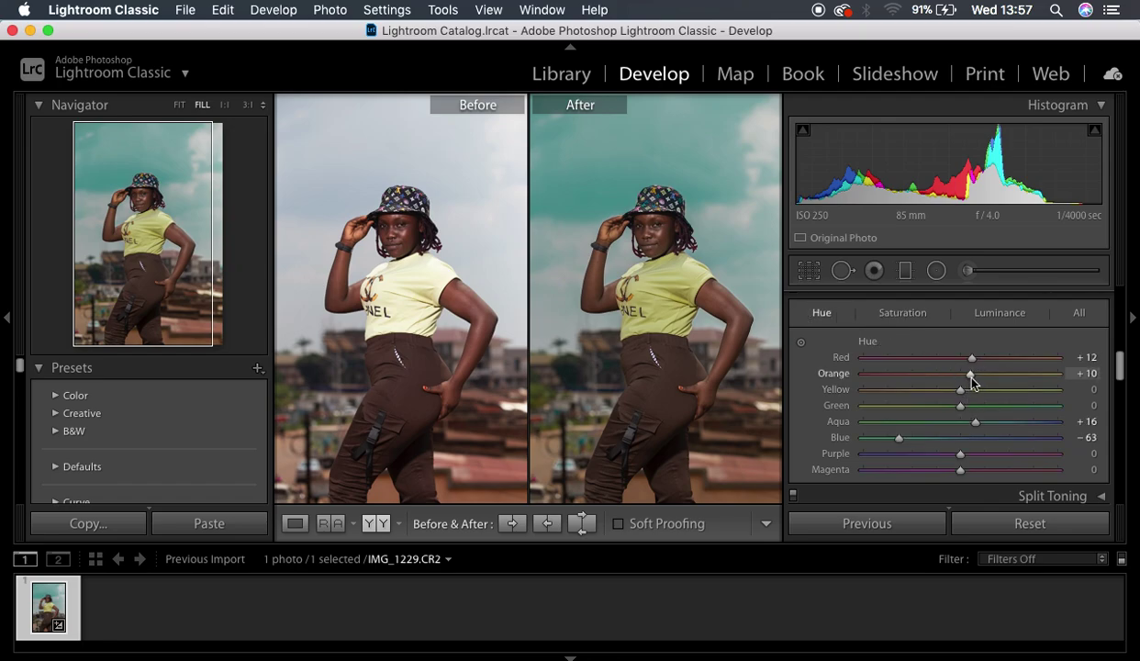
pyautogui.moveTo(972, 377); pyautogui.dragTo(961, 380)
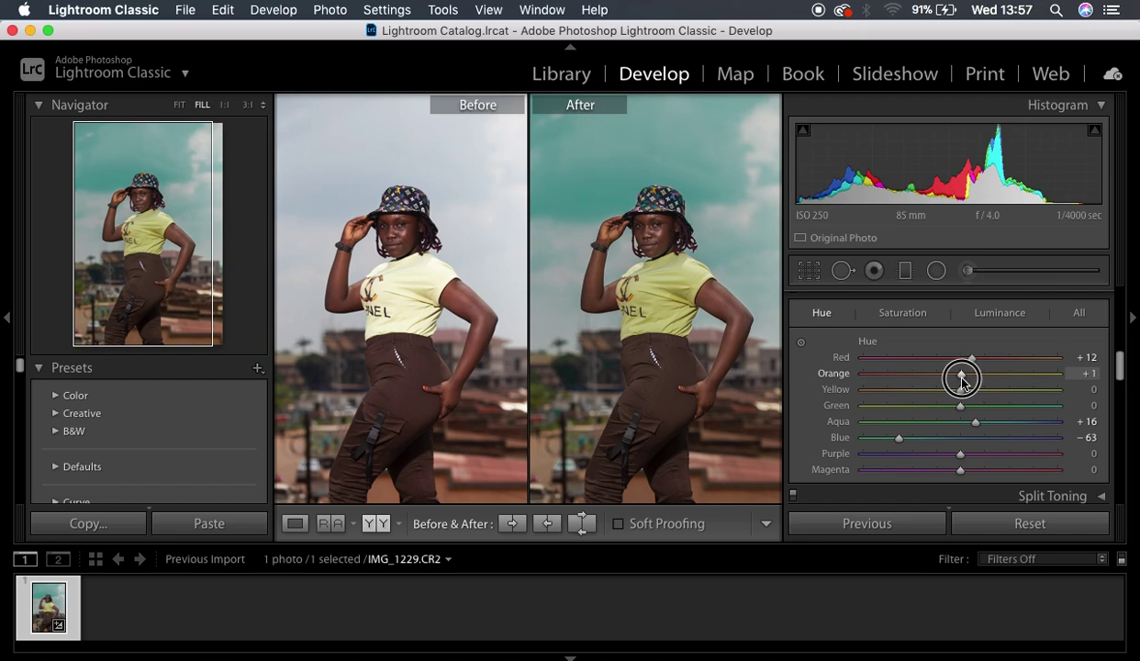
pyautogui.moveTo(962, 380); pyautogui.dragTo(963, 380)
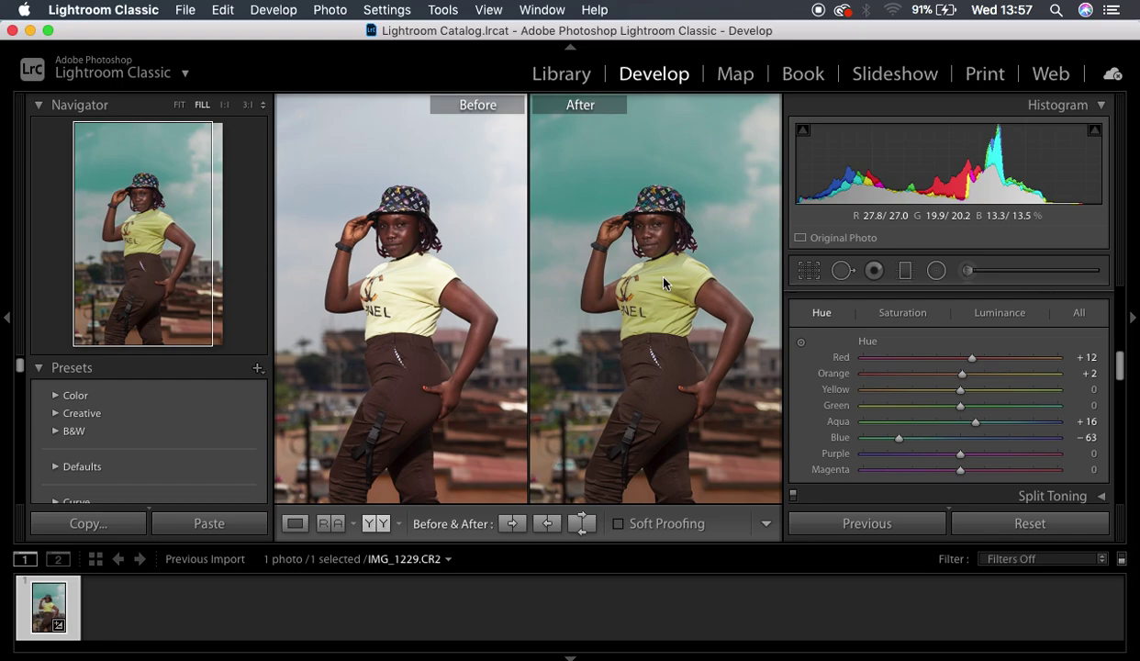
# Start a new Adjustment Brush mask for the subject's eye and reset the brush's Tint, Temp, Whites and Highlights to 0
pyautogui.click(657, 232)
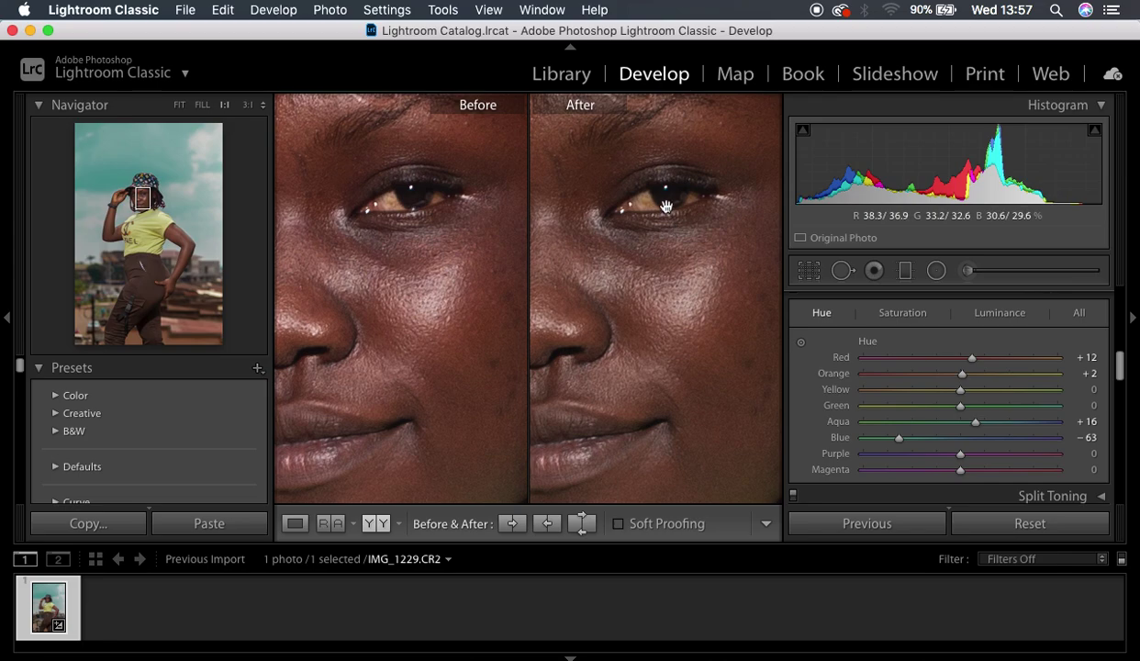
pyautogui.press('super+equal')
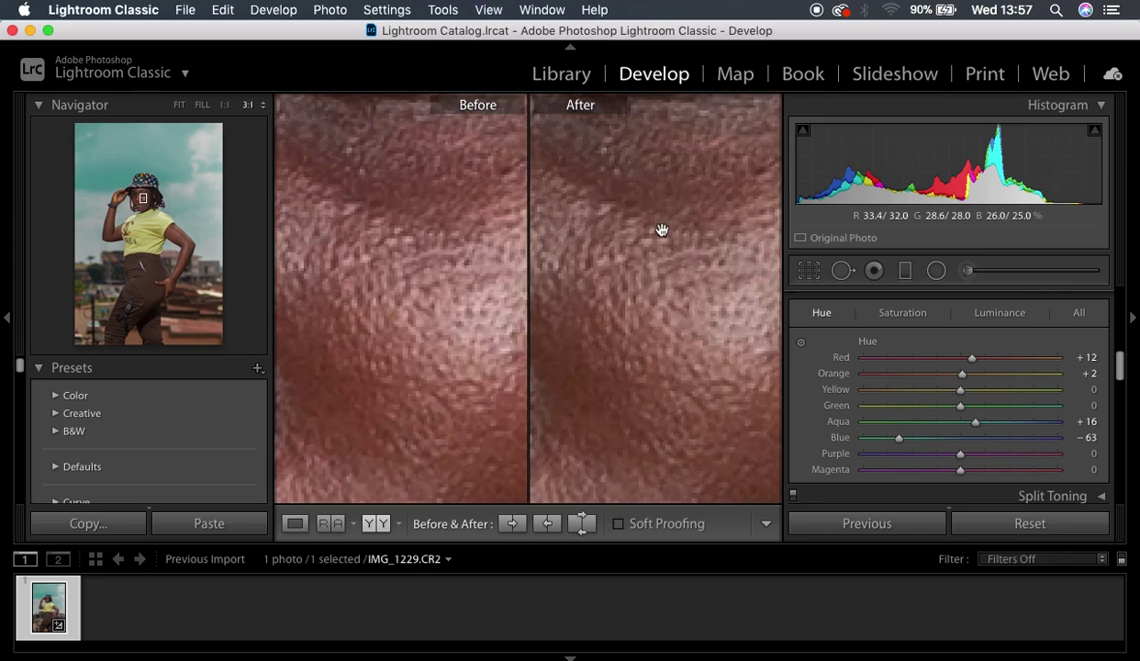
pyautogui.moveTo(677, 164); pyautogui.dragTo(657, 315)
pyautogui.moveTo(667, 264); pyautogui.dragTo(659, 333)
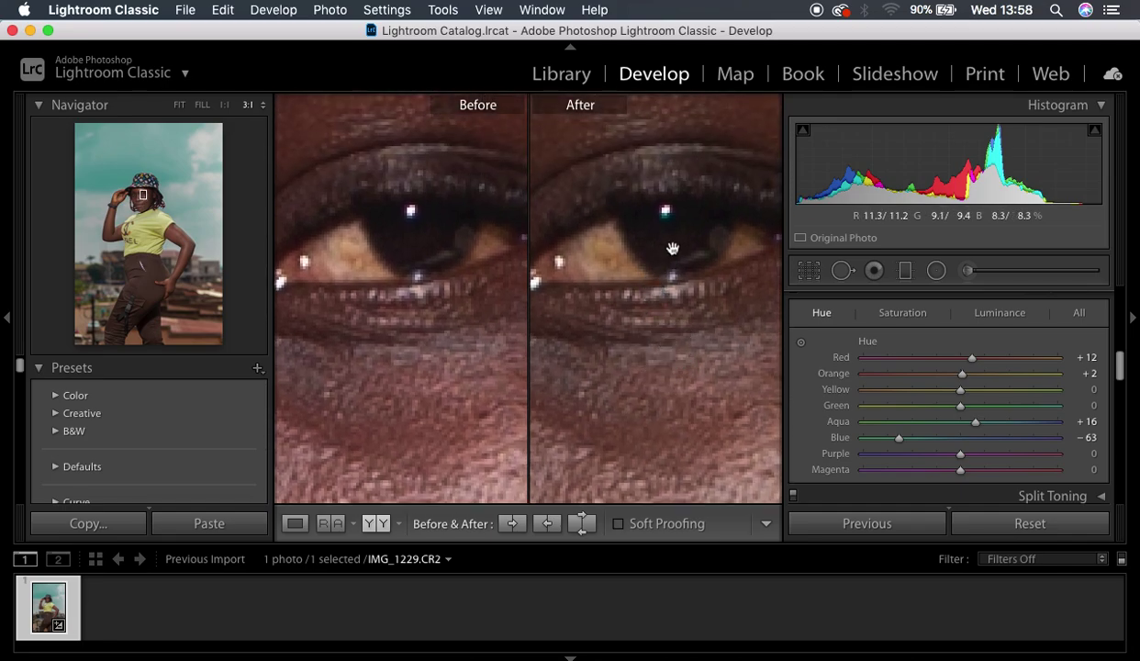
pyautogui.moveTo(667, 244); pyautogui.dragTo(666, 285)
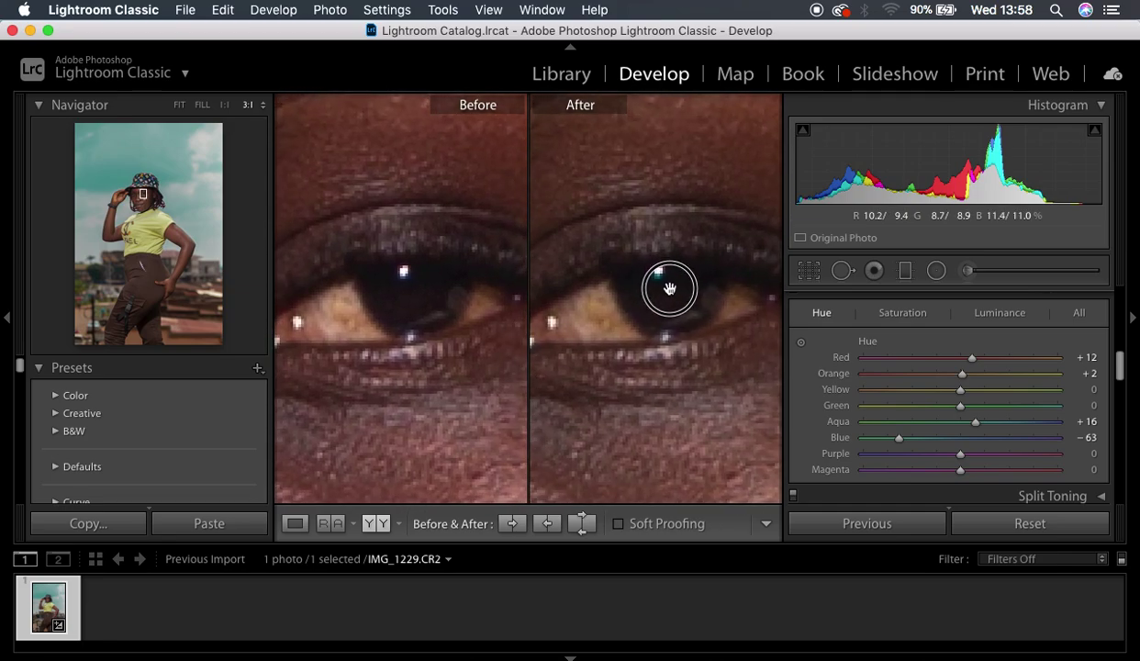
pyautogui.click(972, 276)
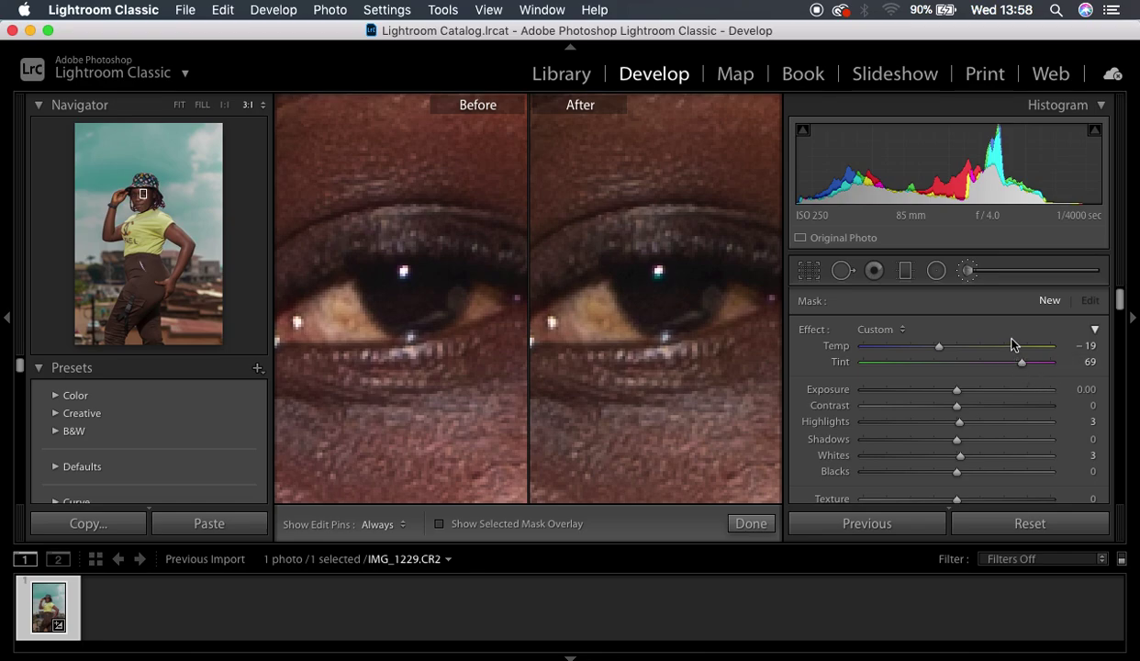
pyautogui.doubleClick(1024, 363)
pyautogui.doubleClick(940, 347)
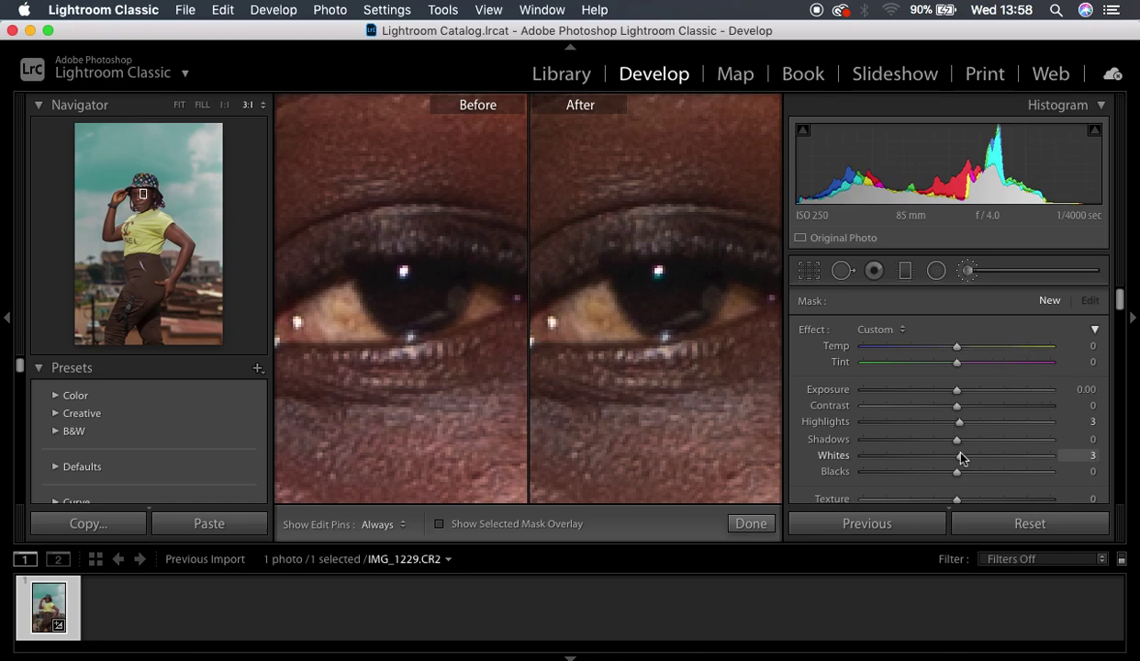
pyautogui.doubleClick(959, 455)
pyautogui.doubleClick(959, 423)
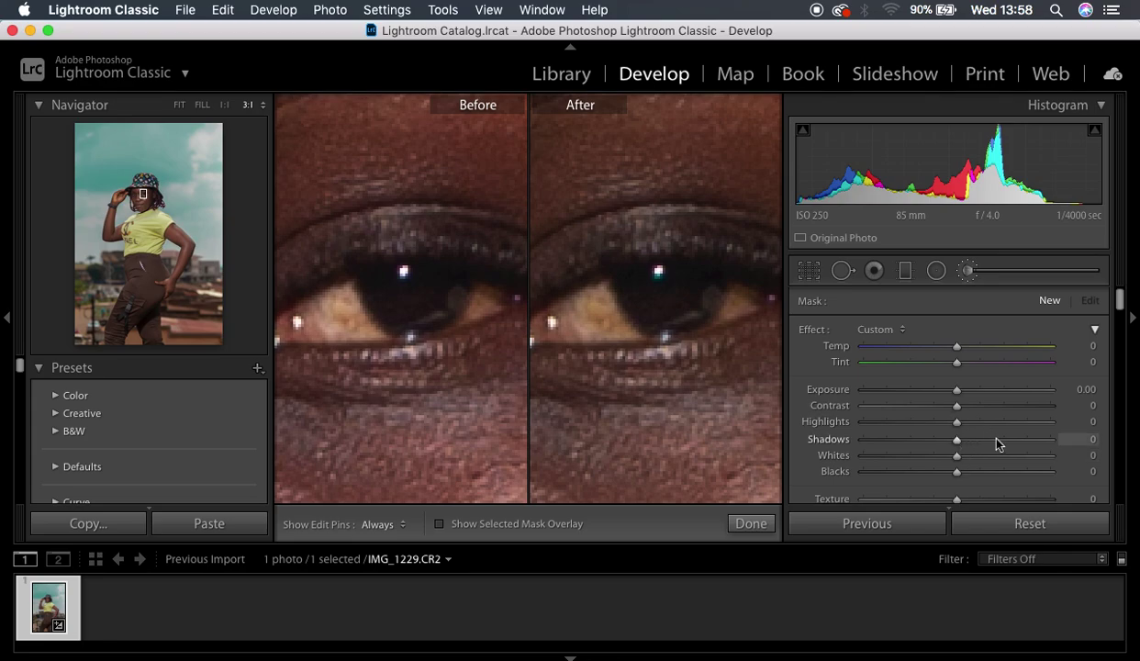
# Configure the Adjustment Brush for whitening the eye with Temp -29, Tint 72, Highlights 5 and Whites 6
pyautogui.scroll(-3, 996, 442)
pyautogui.scroll(-2, 997, 443)
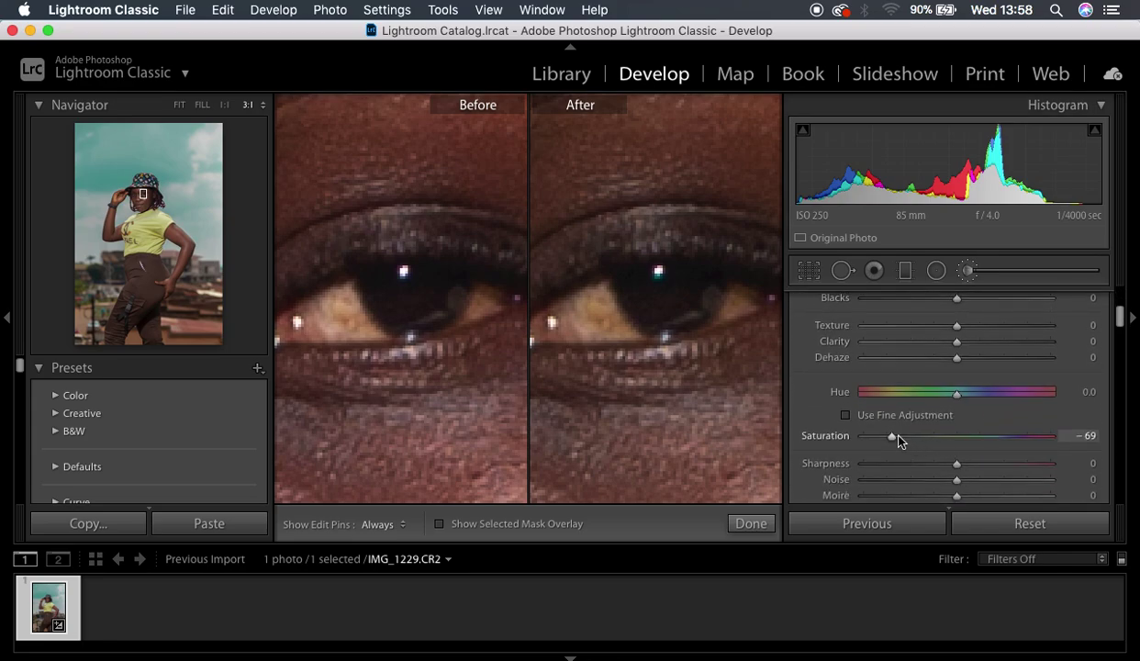
pyautogui.scroll(5, 1021, 356)
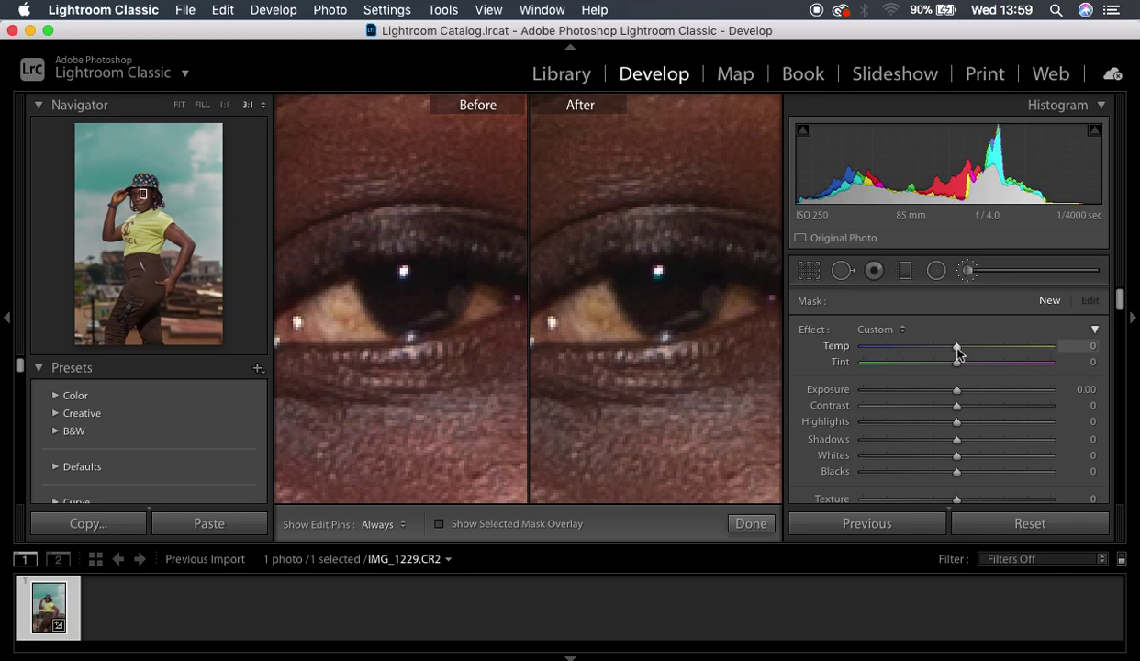
pyautogui.moveTo(957, 354); pyautogui.dragTo(931, 355)
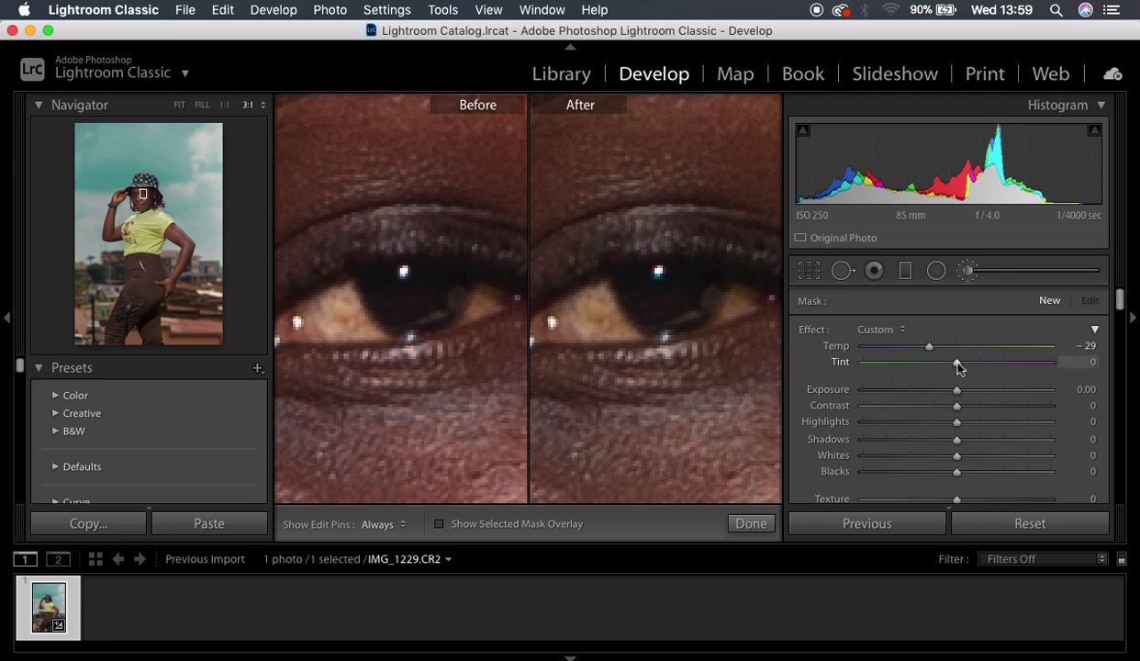
pyautogui.moveTo(957, 366); pyautogui.dragTo(1026, 366)
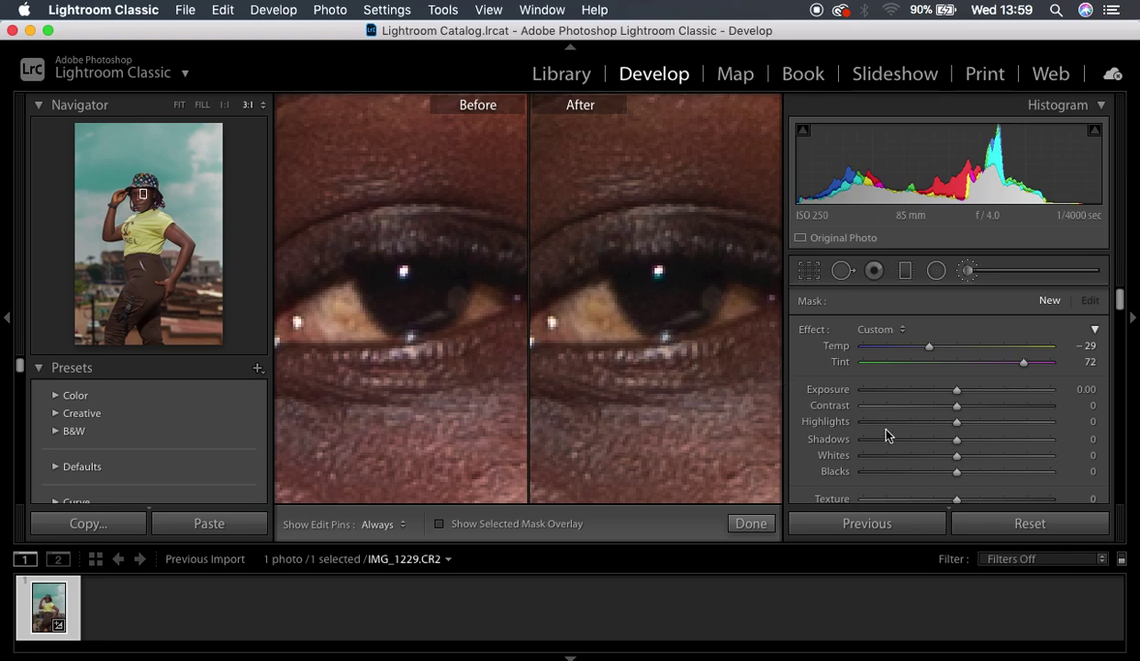
pyautogui.moveTo(956, 424); pyautogui.dragTo(962, 460)
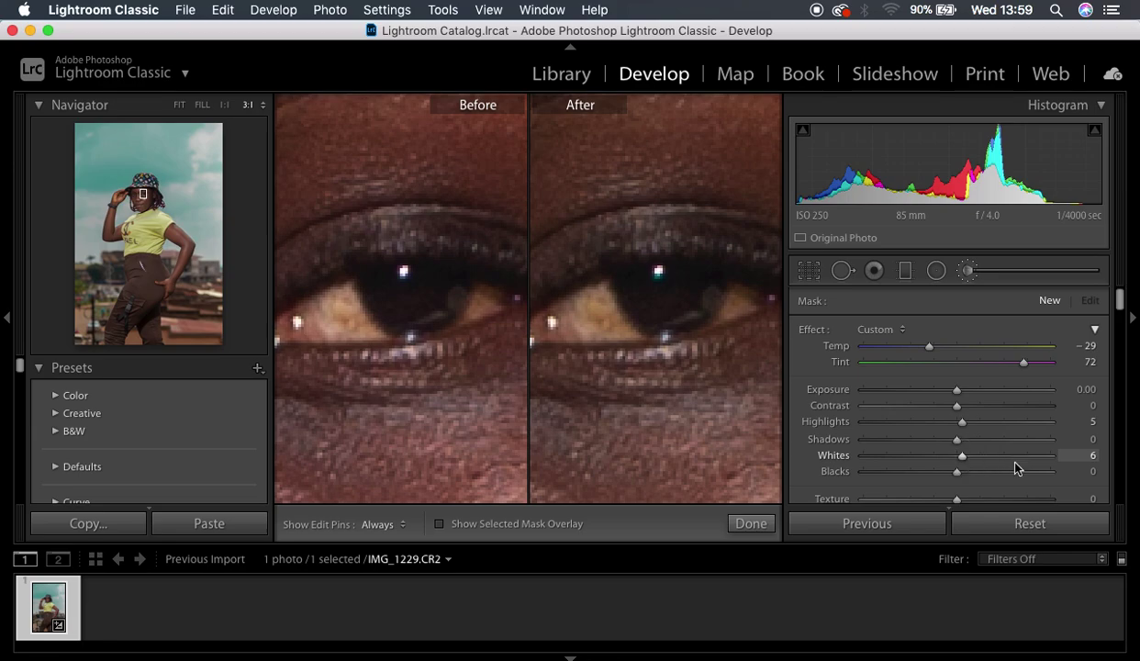
# Lower the Adjustment Brush's Saturation to -70 for whitening the eye
pyautogui.scroll(-5, 1012, 465)
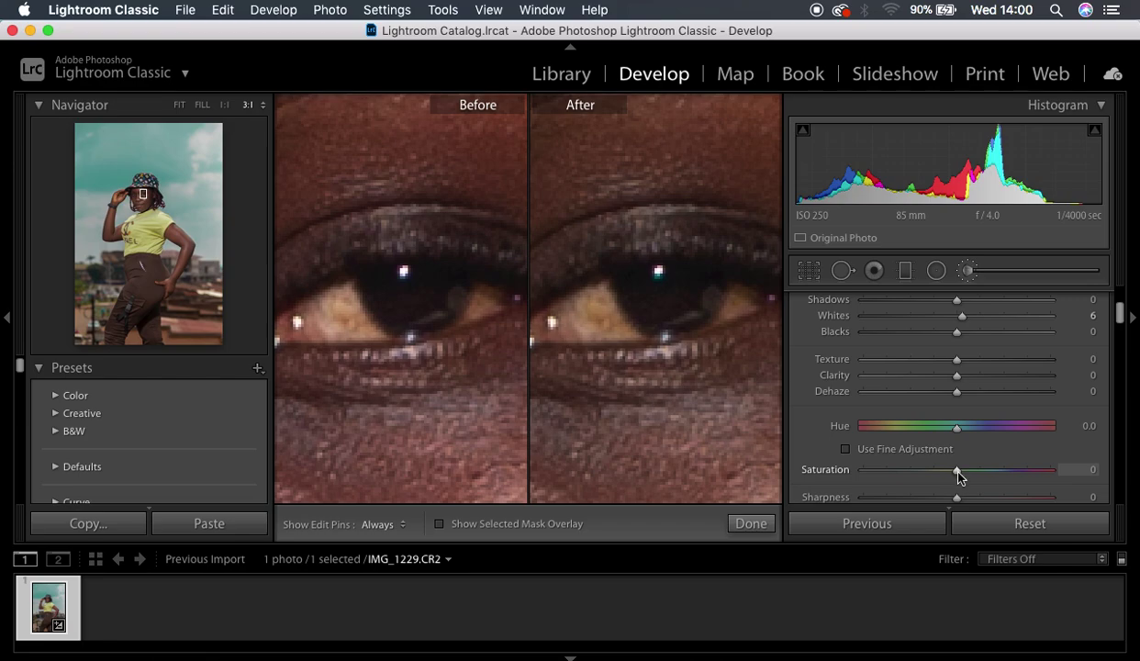
pyautogui.moveTo(957, 476); pyautogui.dragTo(912, 478)
pyautogui.moveTo(900, 477); pyautogui.dragTo(890, 470)
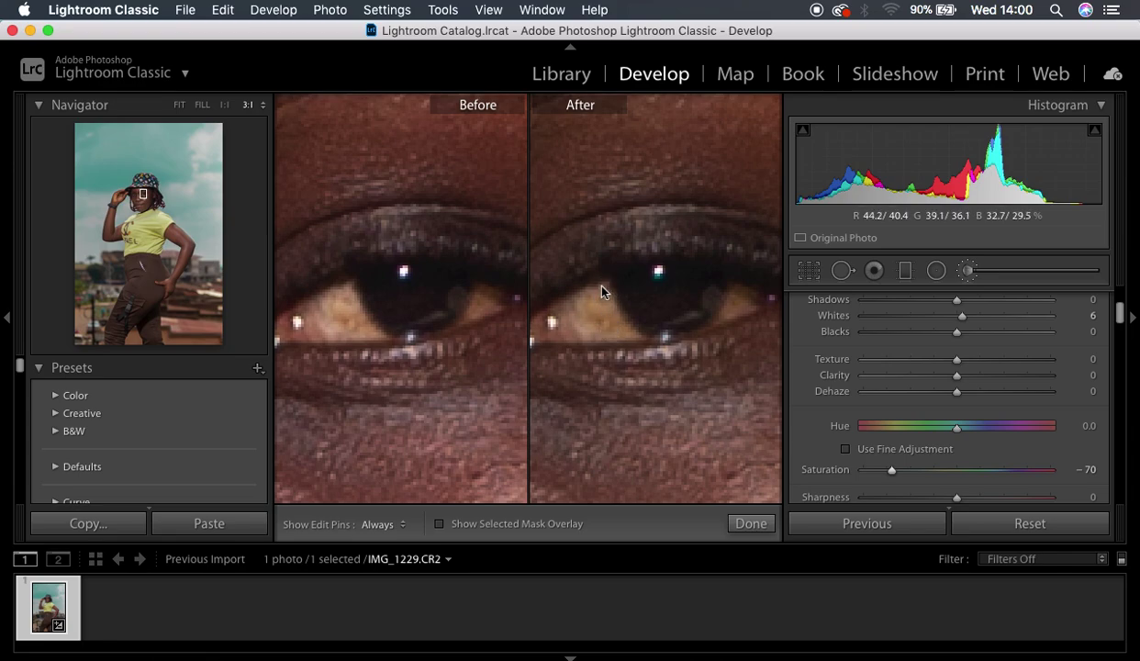
# Paint the whitening adjustment over the white of the eye on both sides of the iris
pyautogui.press('h')
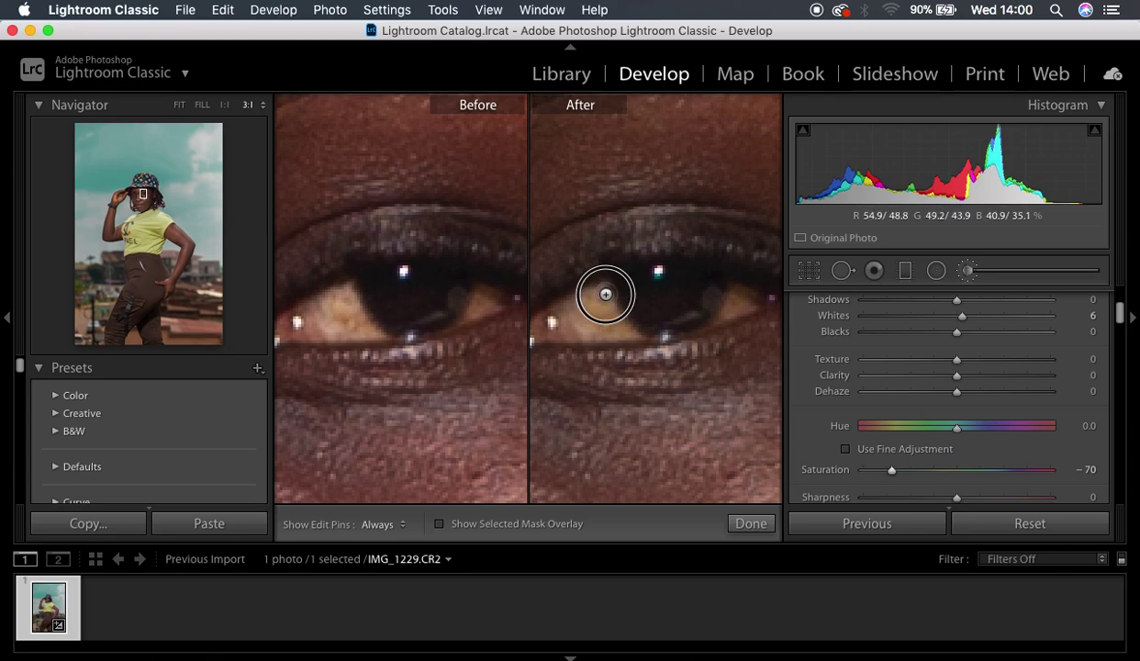
pyautogui.moveTo(606, 295)
pyautogui.mouseDown()
pyautogui.moveTo(629, 328)
pyautogui.moveTo(600, 302)
pyautogui.moveTo(621, 326)
pyautogui.moveTo(590, 323)
pyautogui.moveTo(601, 297)
pyautogui.moveTo(609, 314)
pyautogui.moveTo(586, 311)
pyautogui.moveTo(598, 295)
pyautogui.moveTo(577, 316)
pyautogui.moveTo(581, 328)
pyautogui.moveTo(615, 335)
pyautogui.moveTo(594, 329)
pyautogui.moveTo(587, 301)
pyautogui.moveTo(601, 295)
pyautogui.moveTo(641, 336)
pyautogui.moveTo(616, 325)
pyautogui.moveTo(605, 290)
pyautogui.moveTo(586, 300)
pyautogui.moveTo(587, 316)
pyautogui.moveTo(631, 330)
pyautogui.moveTo(610, 312)
pyautogui.mouseUp()
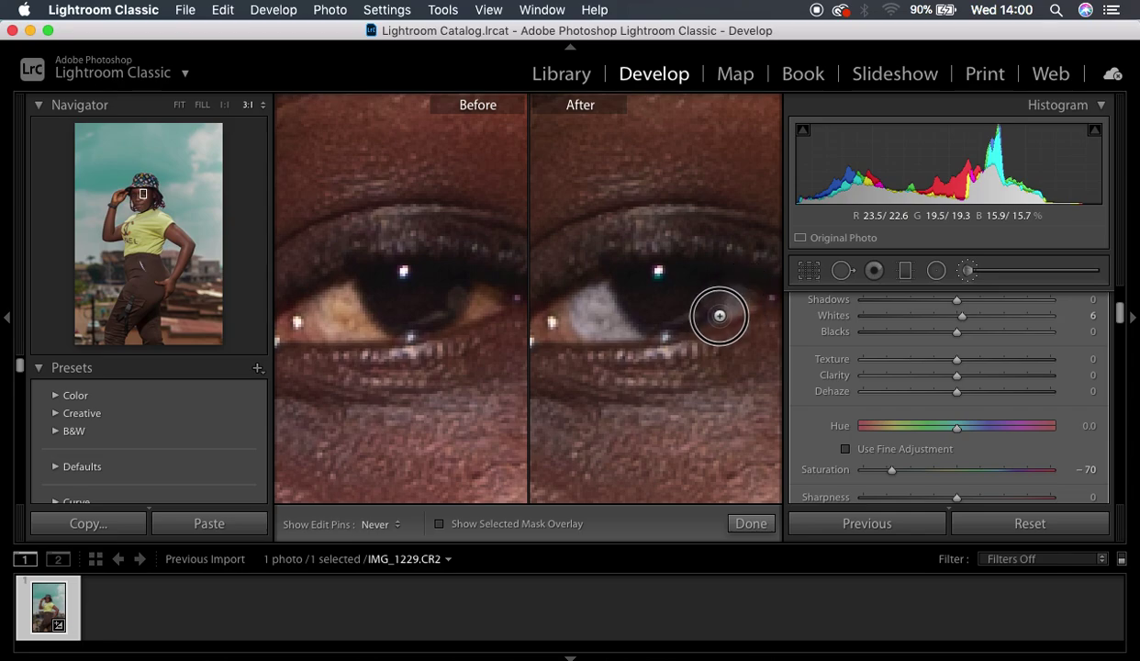
pyautogui.moveTo(732, 287)
pyautogui.mouseDown()
pyautogui.moveTo(745, 304)
pyautogui.moveTo(712, 314)
pyautogui.mouseUp()
pyautogui.press('h')
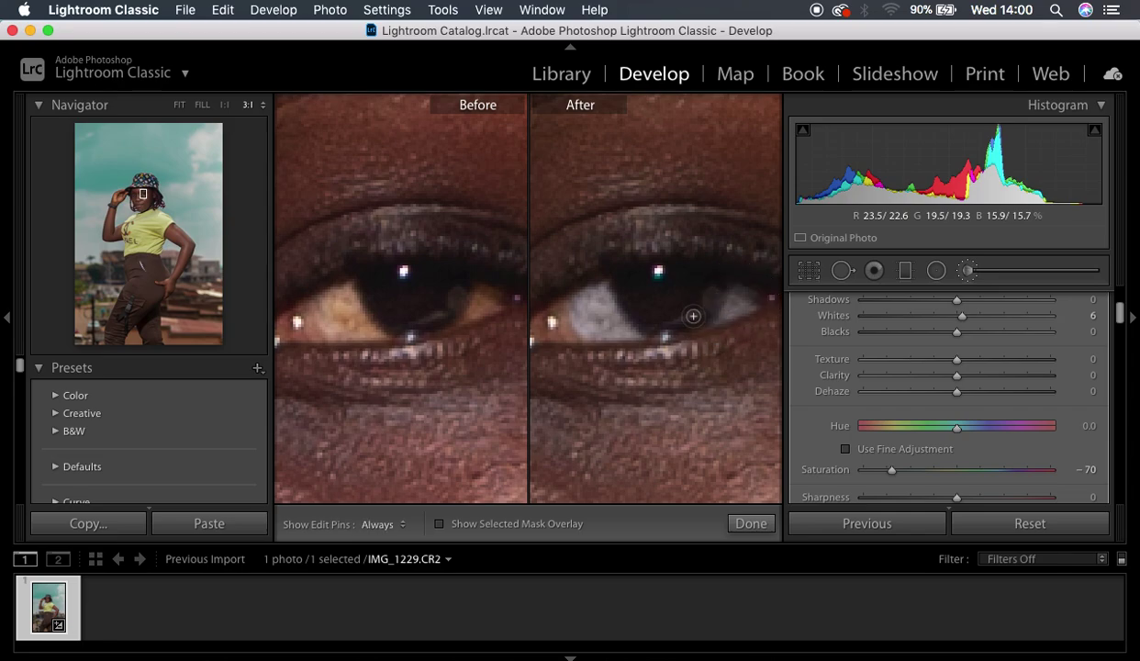
pyautogui.press('h')
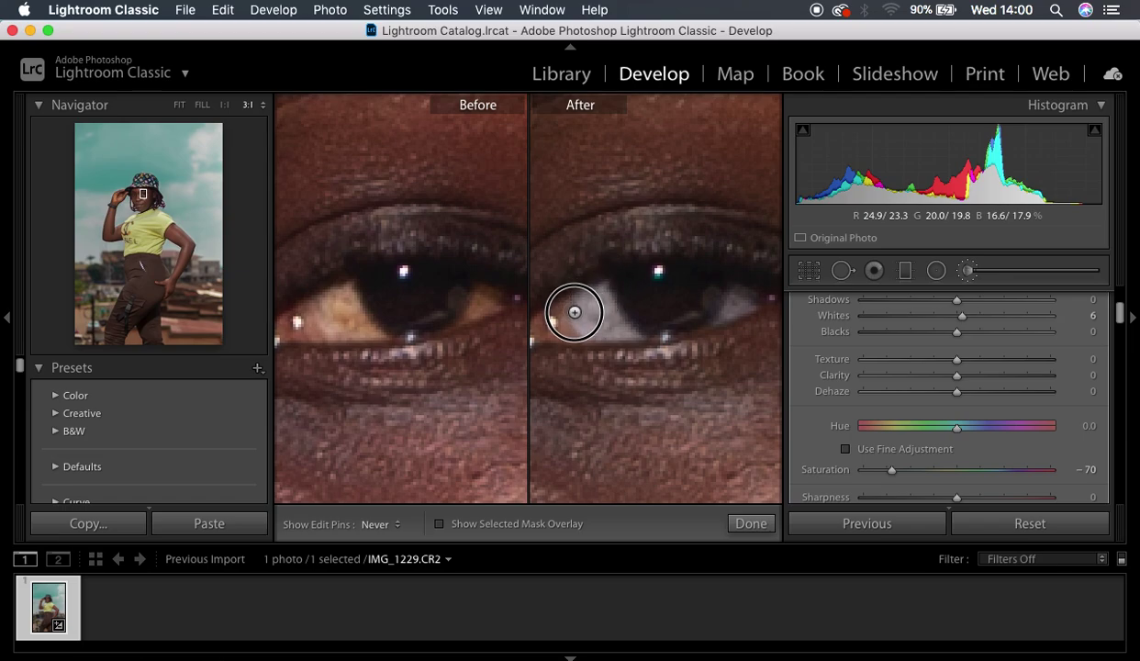
pyautogui.press('h')
pyautogui.press('h')
pyautogui.press('h')
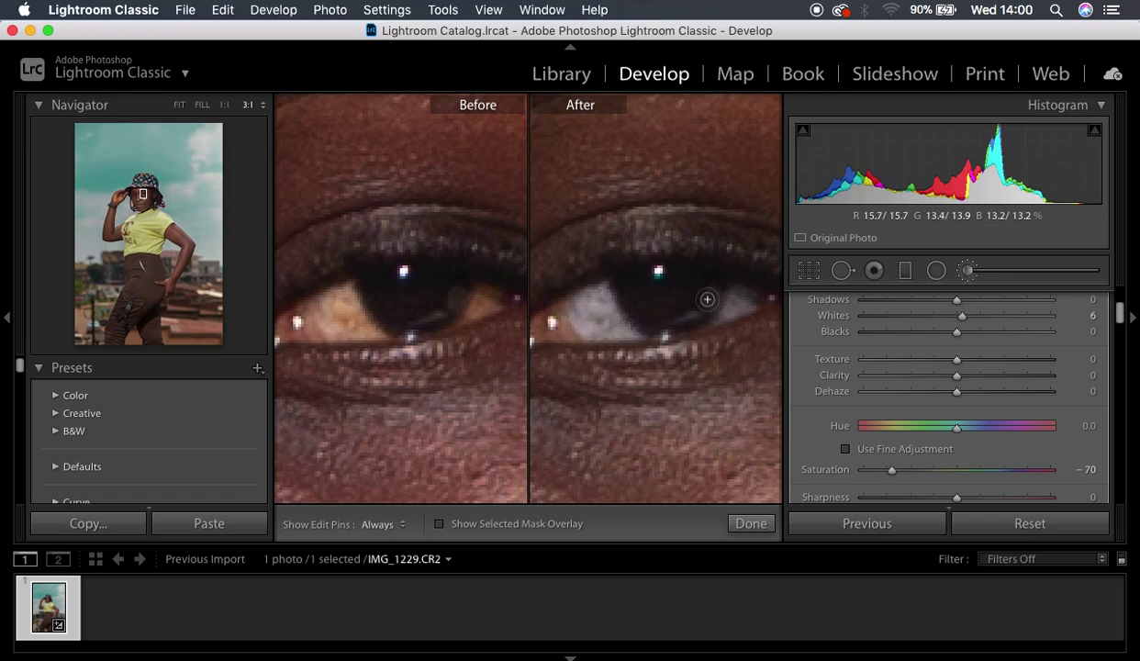
pyautogui.press('h')
pyautogui.press('h')
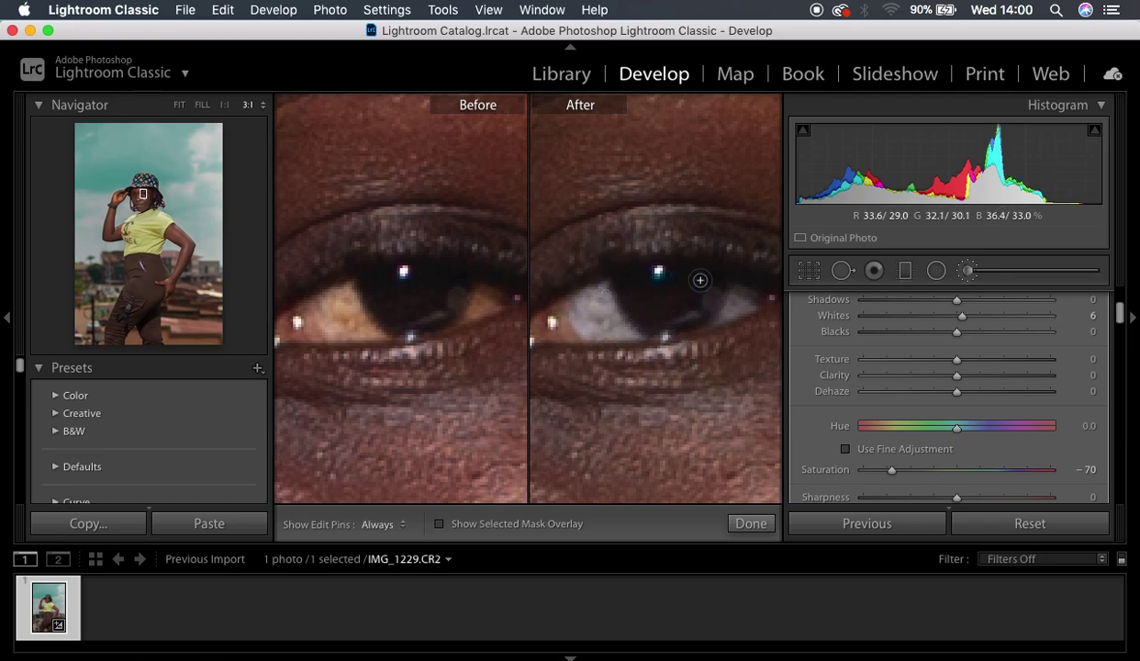
pyautogui.press('h')
pyautogui.press('h')
pyautogui.press('h')
pyautogui.press('h')
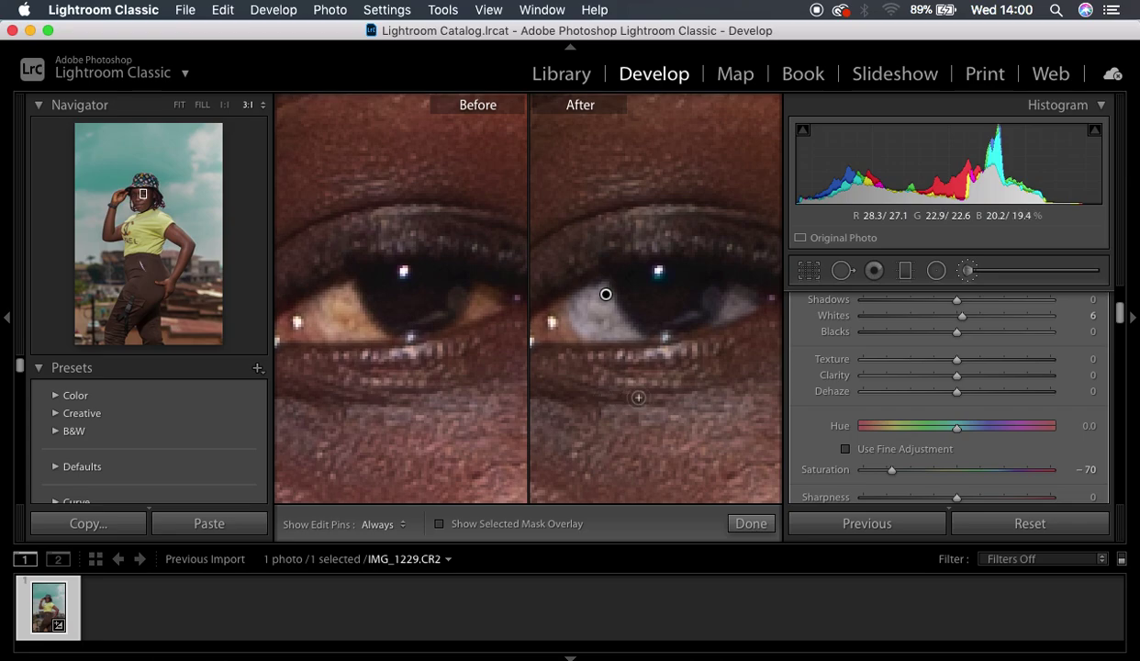
# Try a whitening brush stroke on the skin below the eye and undo it
pyautogui.press('h')
pyautogui.moveTo(645, 405)
pyautogui.mouseDown()
pyautogui.moveTo(656, 465)
pyautogui.moveTo(649, 414)
pyautogui.moveTo(653, 452)
pyautogui.moveTo(637, 447)
pyautogui.moveTo(641, 458)
pyautogui.moveTo(629, 425)
pyautogui.mouseUp()
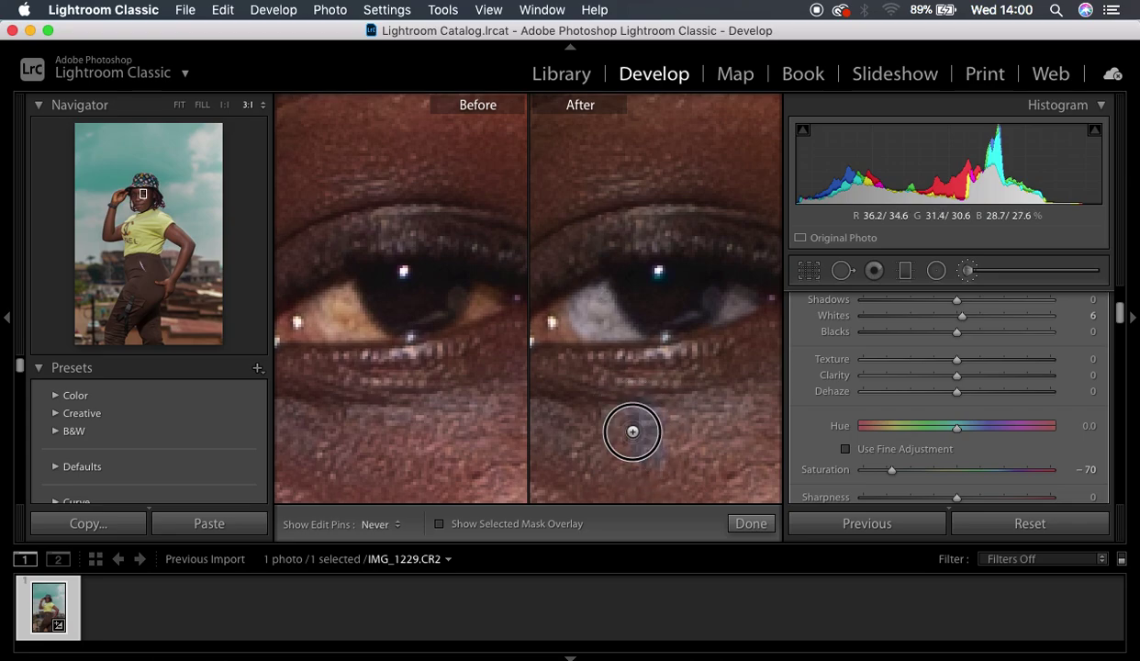
pyautogui.press('h')
pyautogui.click(606, 294)
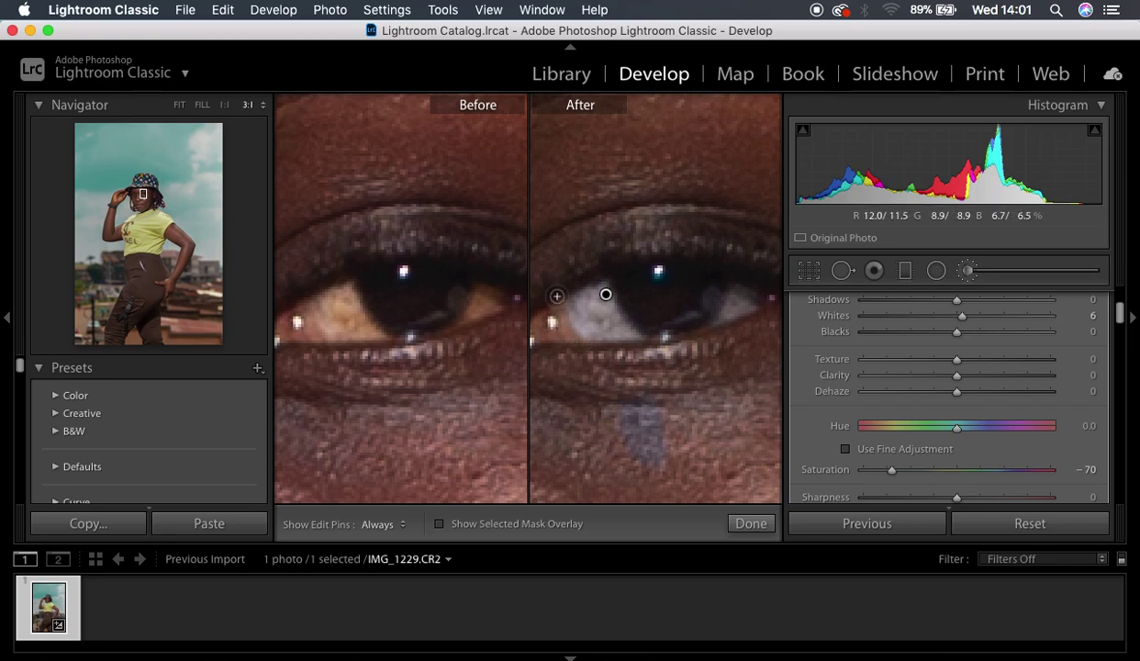
pyautogui.press('super+z')
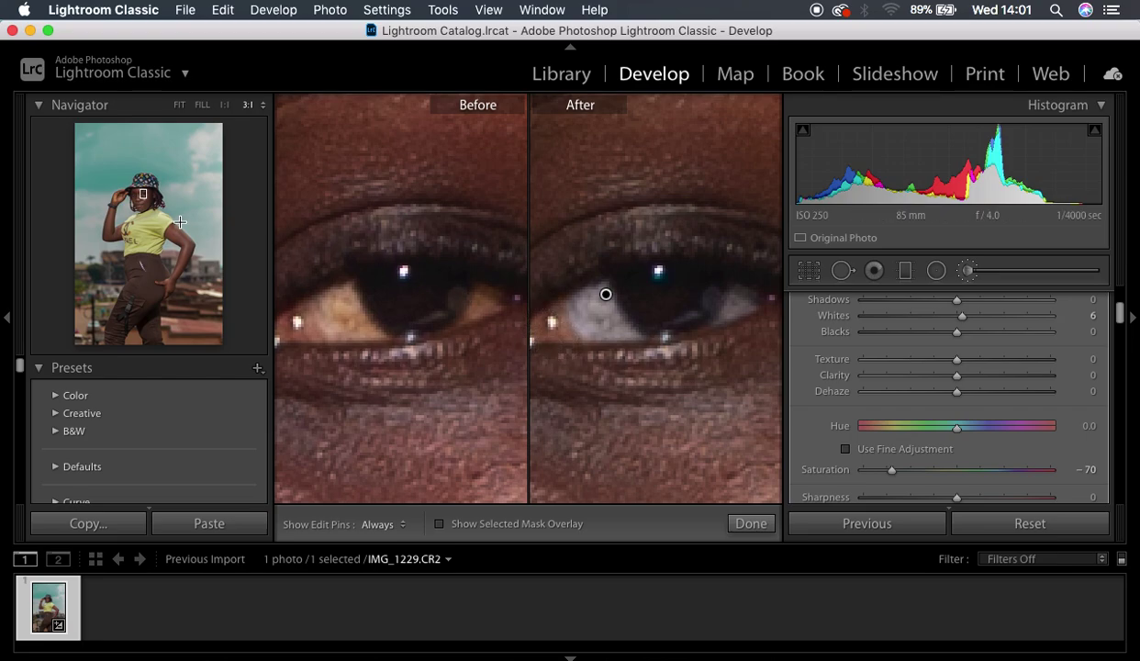
# Paint the same whitening adjustment over the white of the subject's other eye, on both sides of the iris
pyautogui.moveTo(144, 197); pyautogui.dragTo(135, 203)
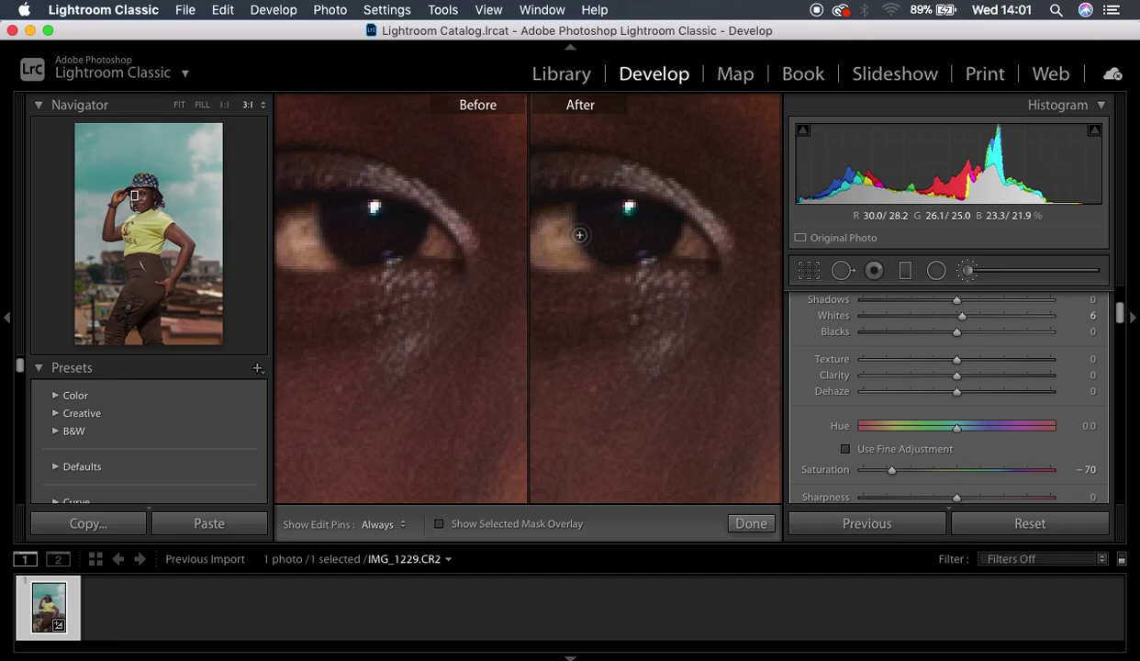
pyautogui.press('super+minus')
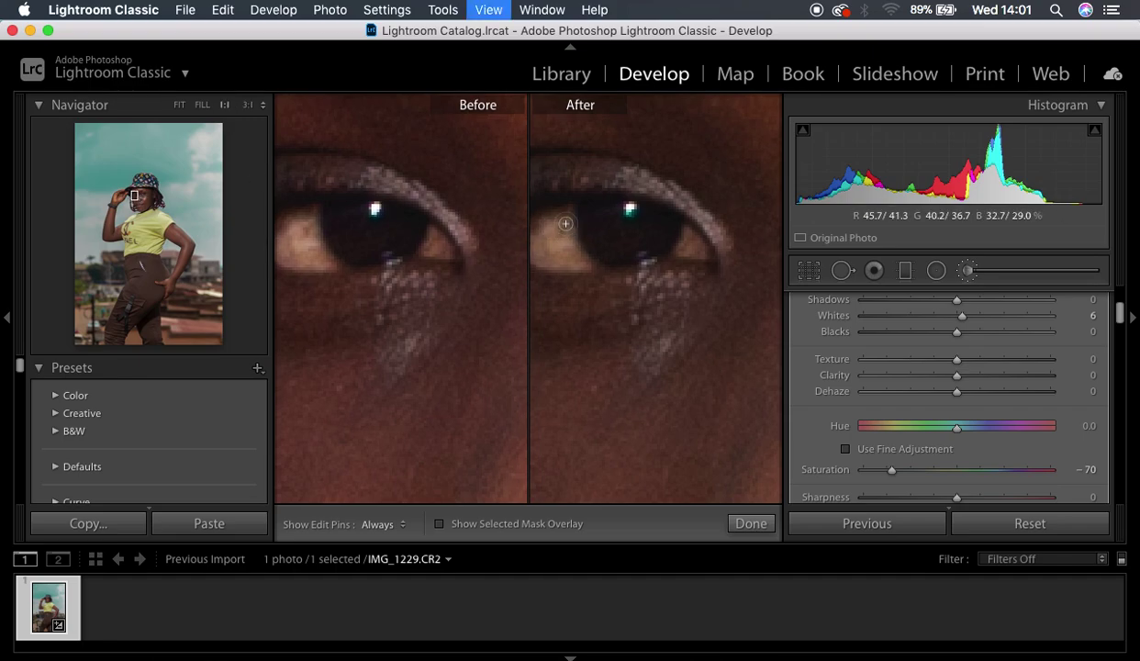
pyautogui.press('super+equal')
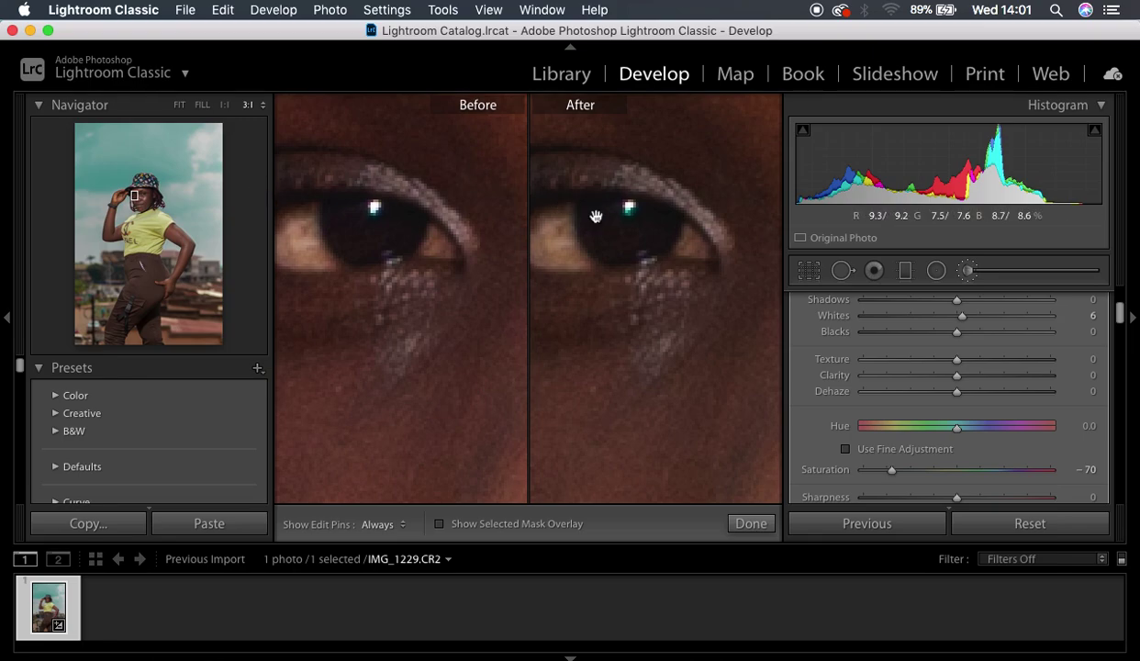
pyautogui.moveTo(595, 216)
pyautogui.mouseDown()
pyautogui.moveTo(632, 224)
pyautogui.moveTo(615, 268)
pyautogui.moveTo(598, 216)
pyautogui.moveTo(595, 249)
pyautogui.moveTo(613, 266)
pyautogui.moveTo(575, 253)
pyautogui.moveTo(591, 227)
pyautogui.moveTo(578, 236)
pyautogui.moveTo(584, 270)
pyautogui.moveTo(567, 246)
pyautogui.moveTo(594, 223)
pyautogui.moveTo(572, 246)
pyautogui.moveTo(623, 270)
pyautogui.moveTo(588, 234)
pyautogui.moveTo(601, 218)
pyautogui.moveTo(571, 229)
pyautogui.moveTo(565, 250)
pyautogui.moveTo(618, 267)
pyautogui.moveTo(554, 231)
pyautogui.mouseUp()
pyautogui.press('h')
pyautogui.press('h')
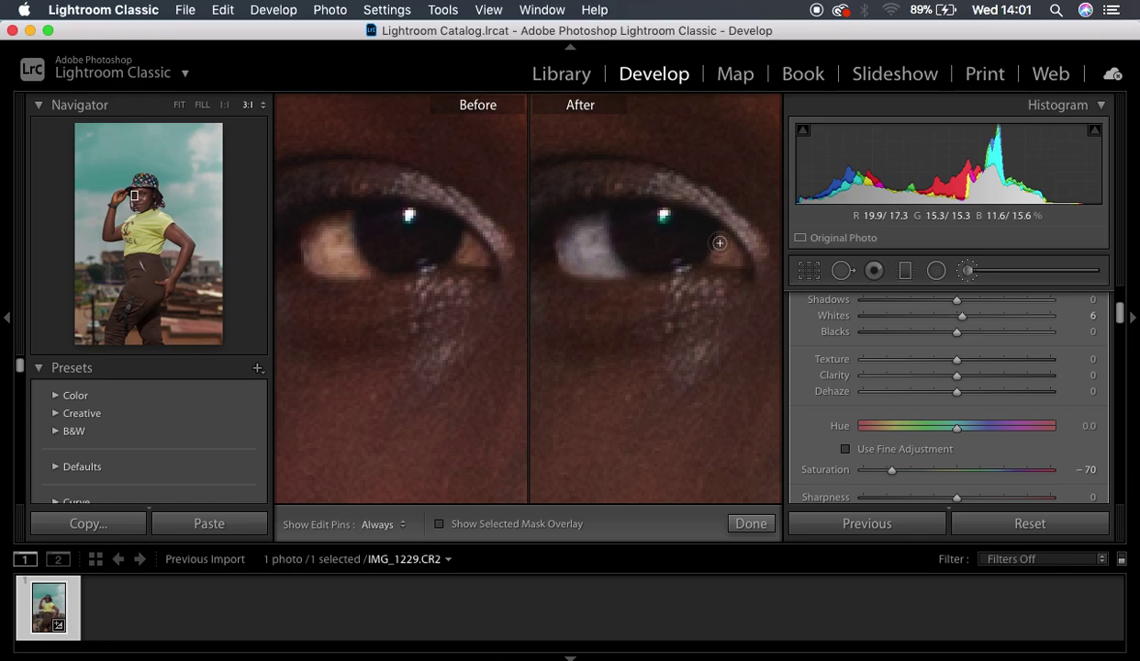
pyautogui.press('h')
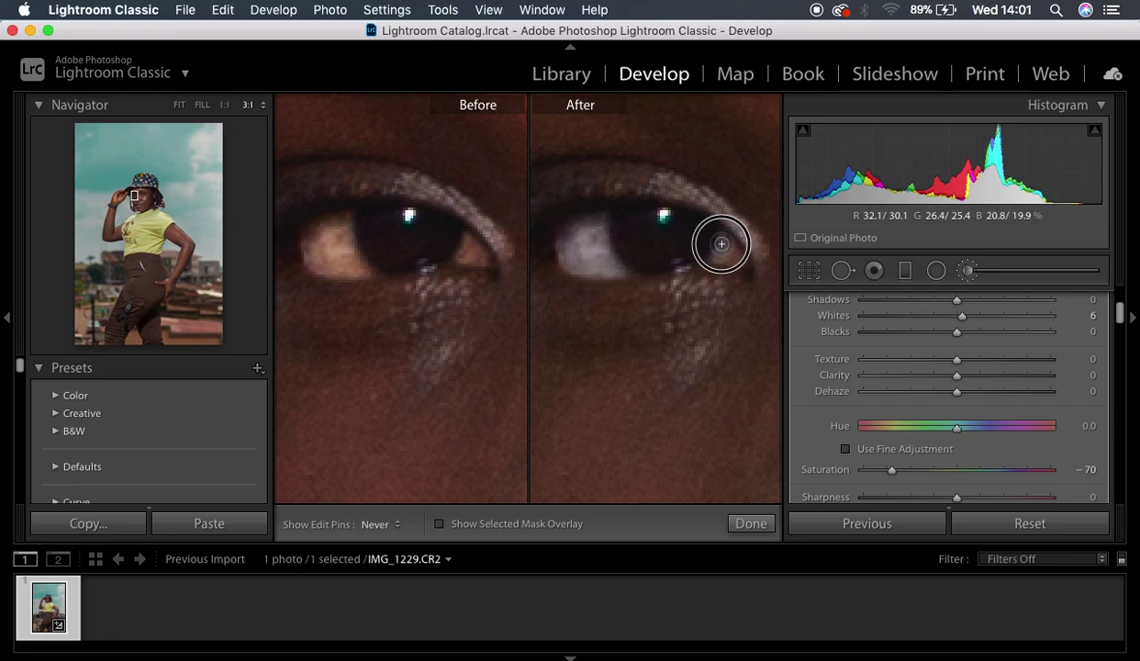
pyautogui.press('h')
pyautogui.press('h')
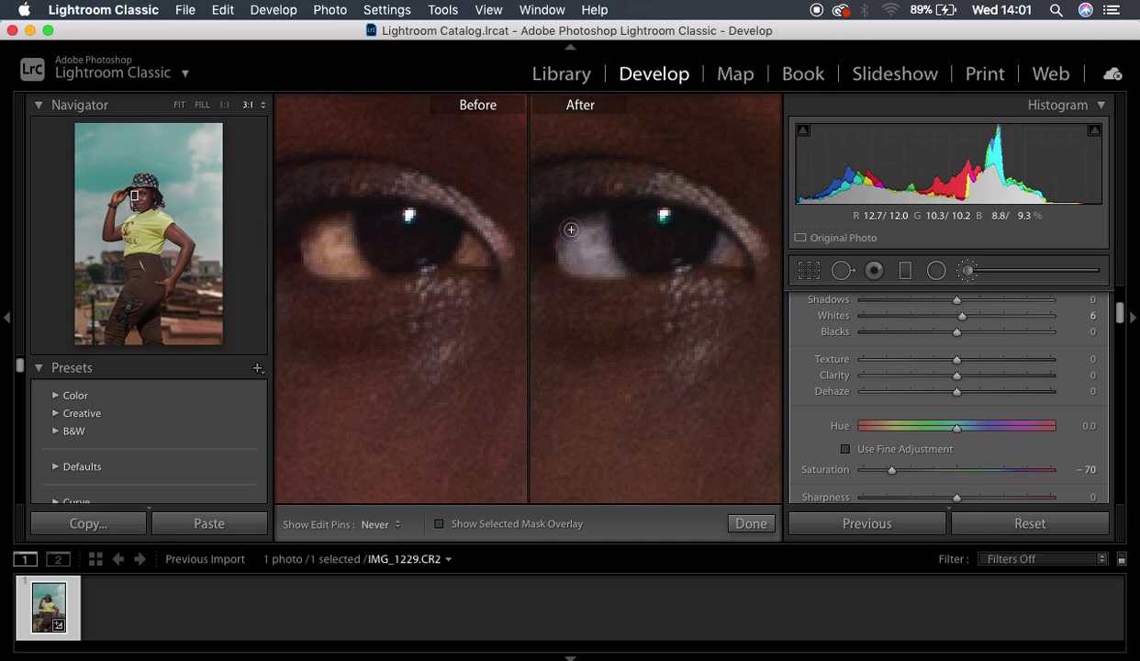
pyautogui.press('h')
pyautogui.press('h')
pyautogui.press('h')
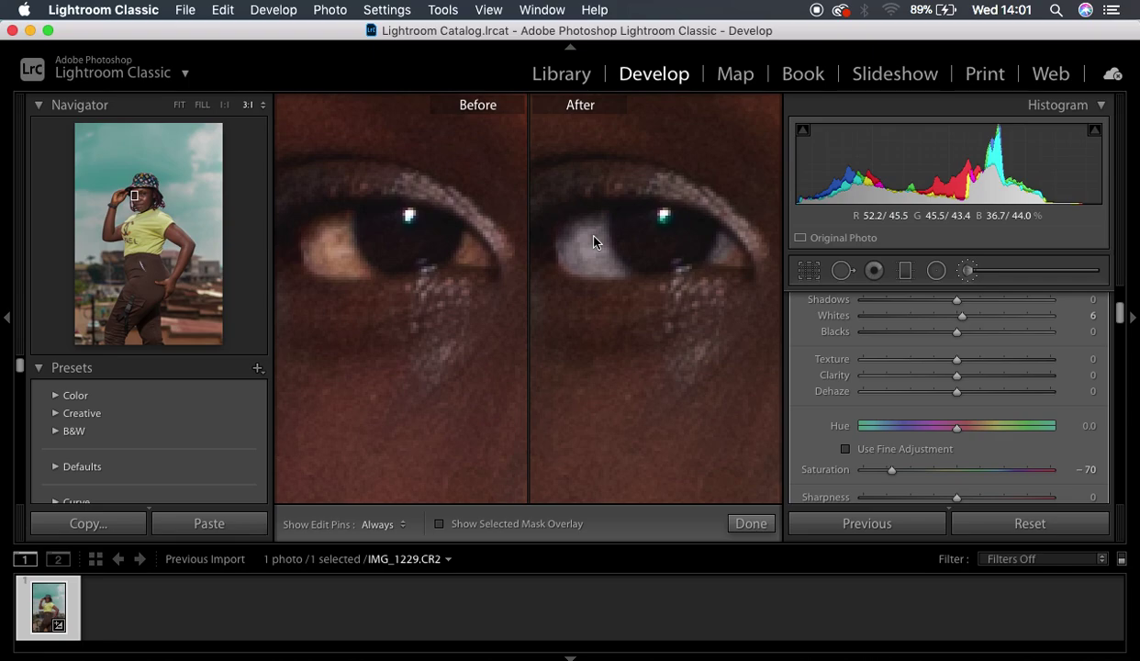
pyautogui.press('h')
pyautogui.press('h')
pyautogui.press('h')
pyautogui.press('h')
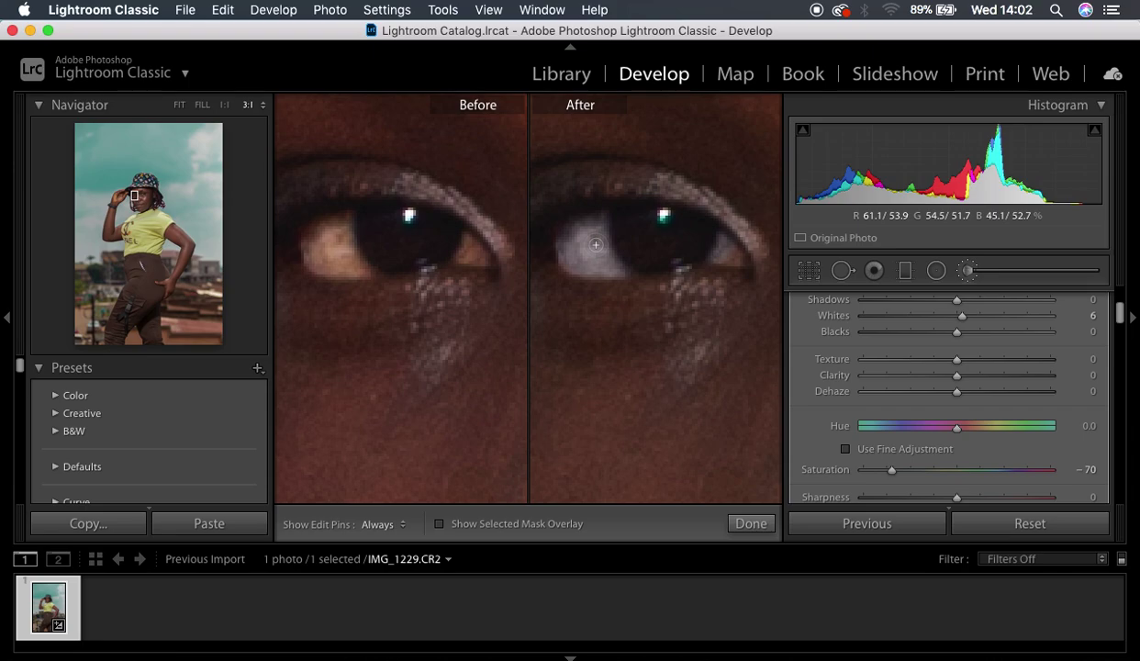
# Raise the Blue Primary Saturation to +18 in the photo's Calibration adjustments
pyautogui.press('super+minus')
pyautogui.press('super+minus')
pyautogui.press('super+minus')
pyautogui.press('super+minus')
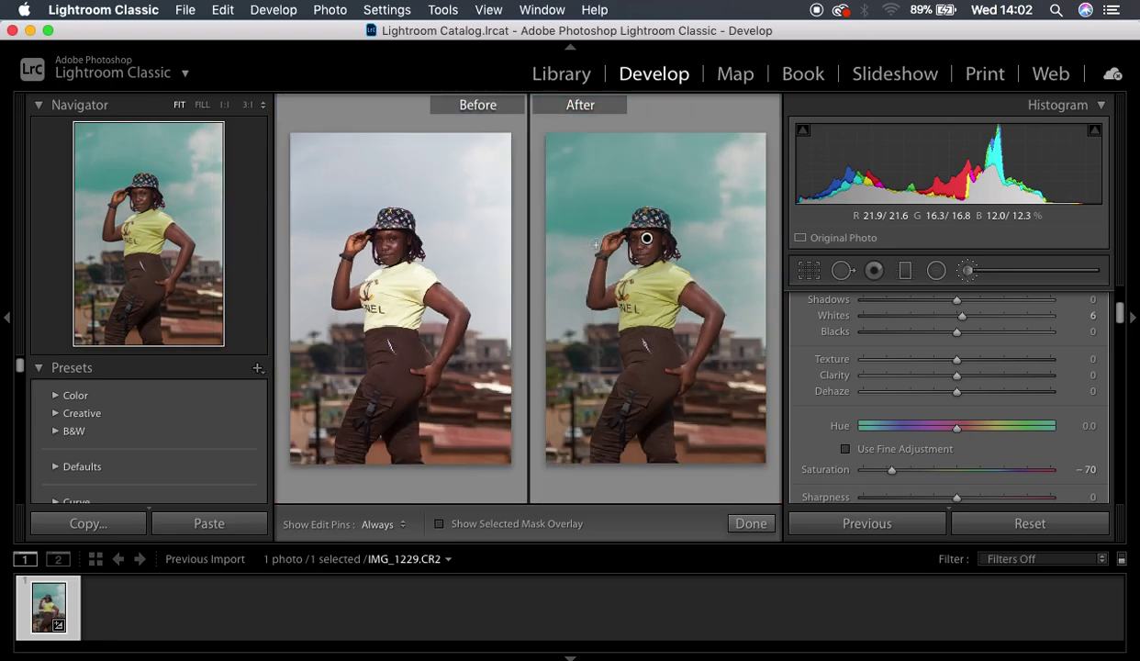
pyautogui.press('super+equal')
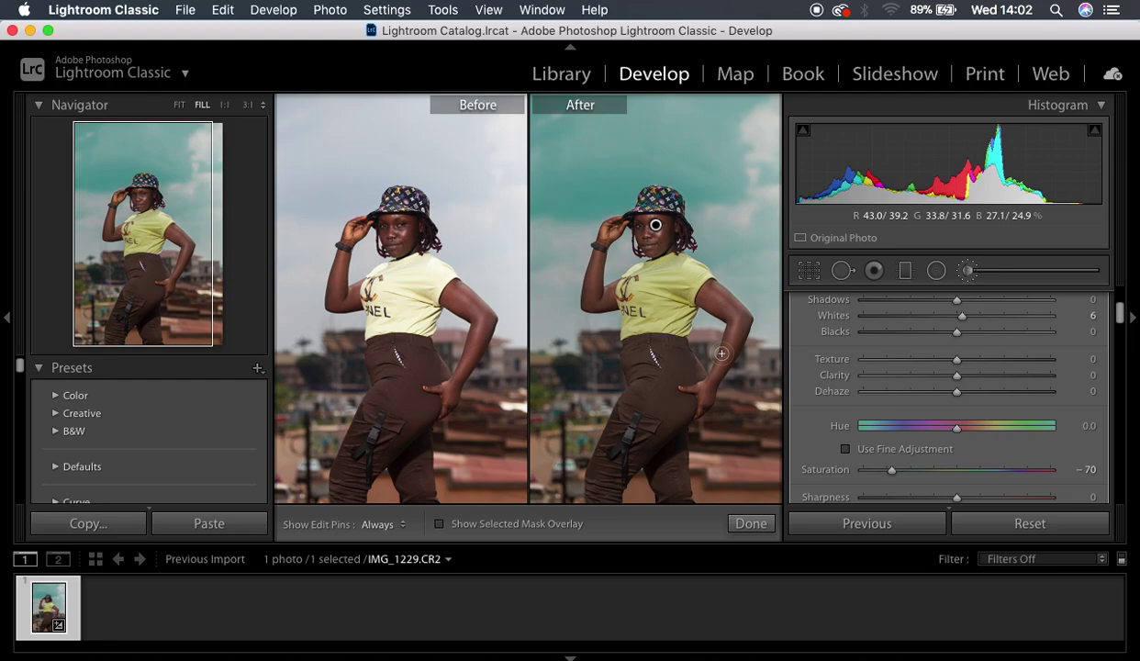
pyautogui.scroll(-10, 1072, 370)
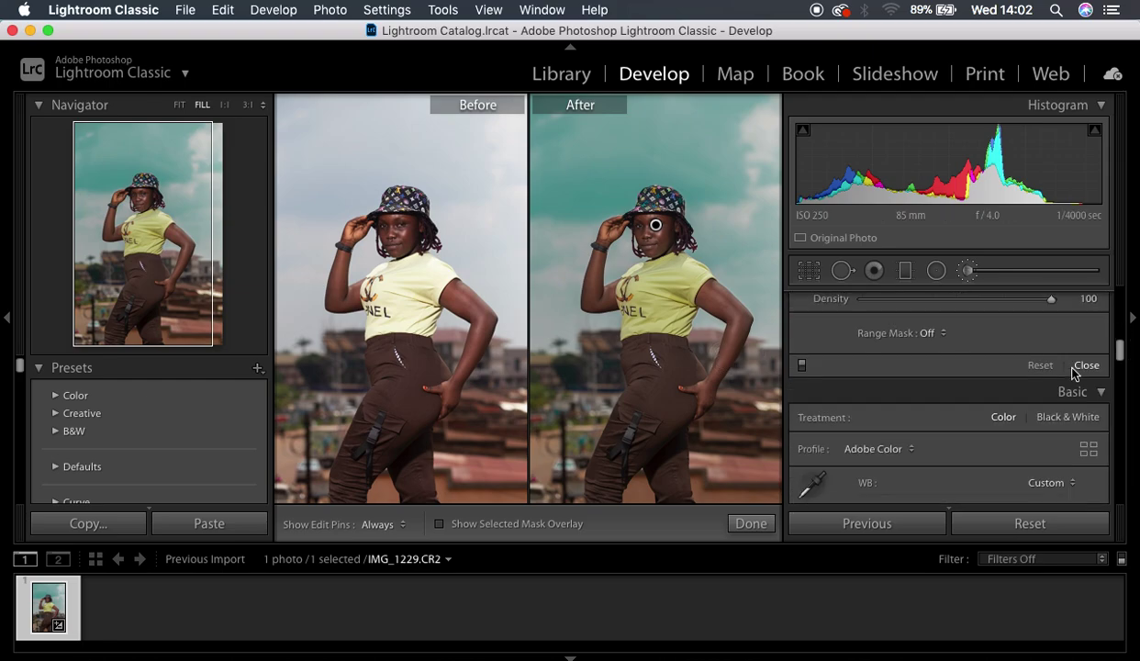
pyautogui.scroll(-20, 1072, 368)
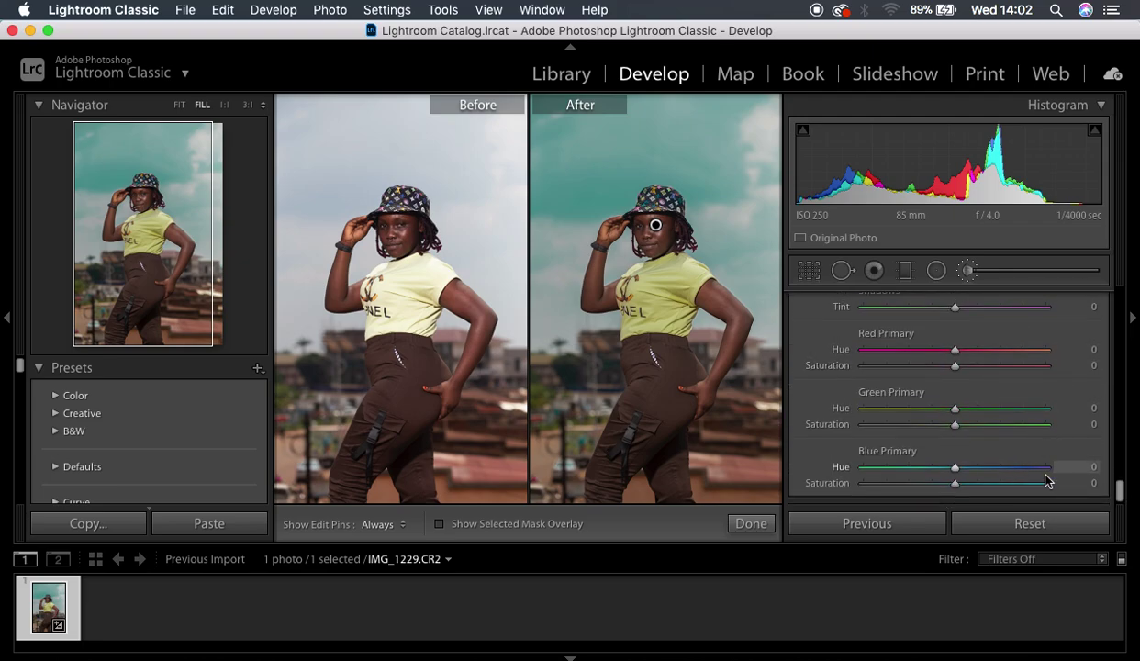
pyautogui.moveTo(954, 489); pyautogui.dragTo(969, 485)
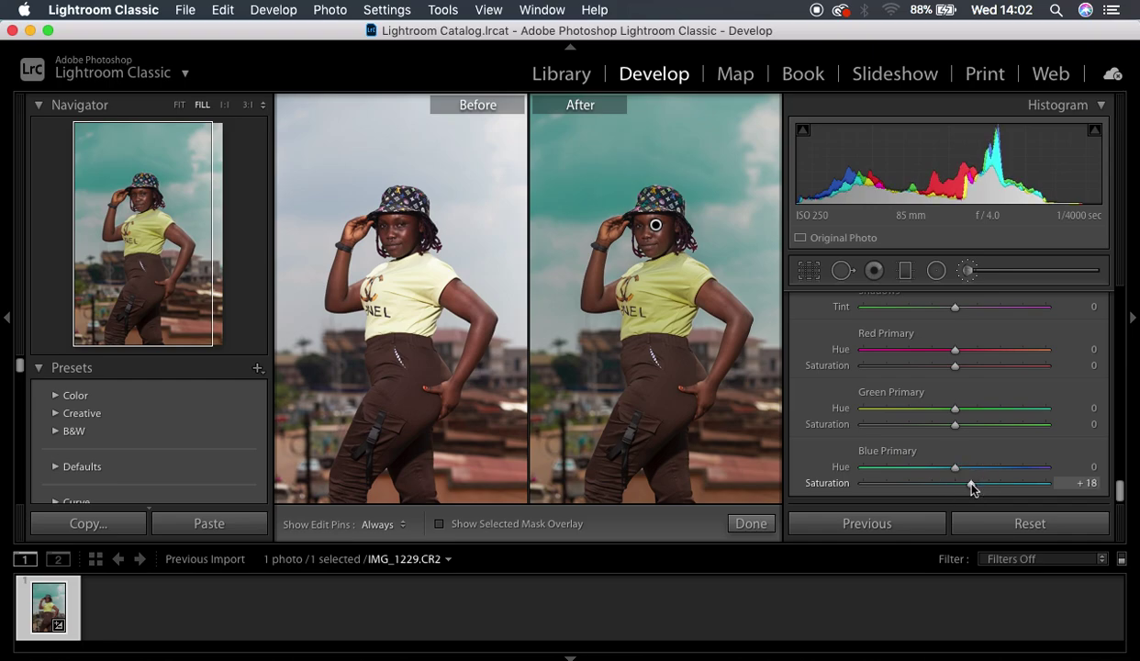
# Switch the Calibration adjustments off and on to compare their effect on the whole photo
pyautogui.scroll(4, 1066, 372)
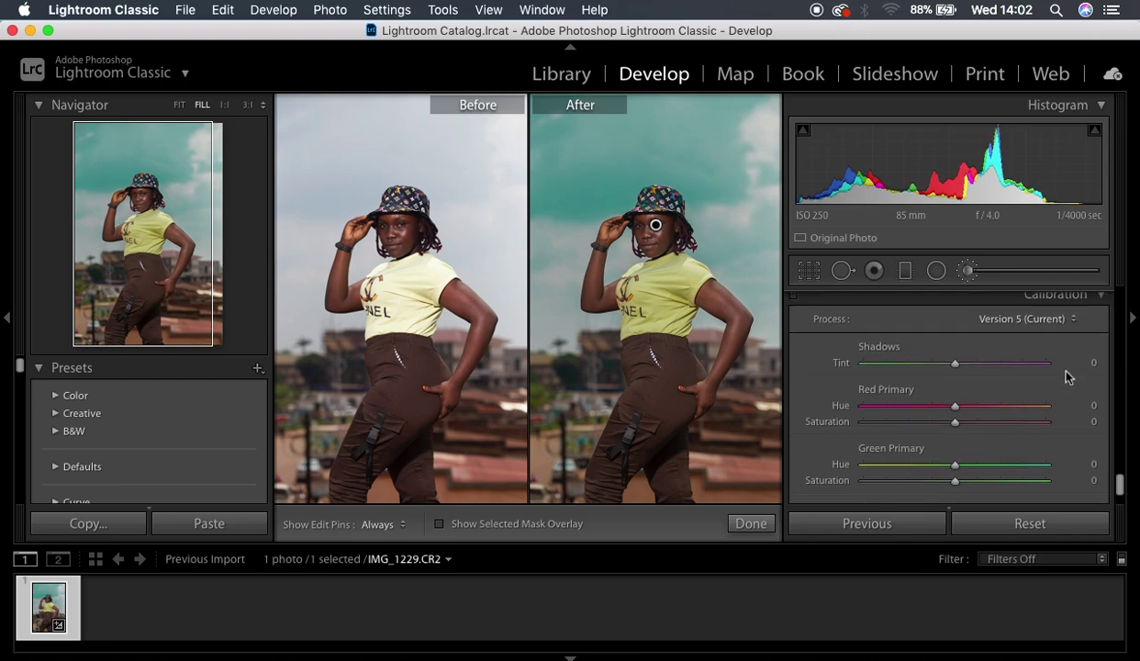
pyautogui.click(793, 335)
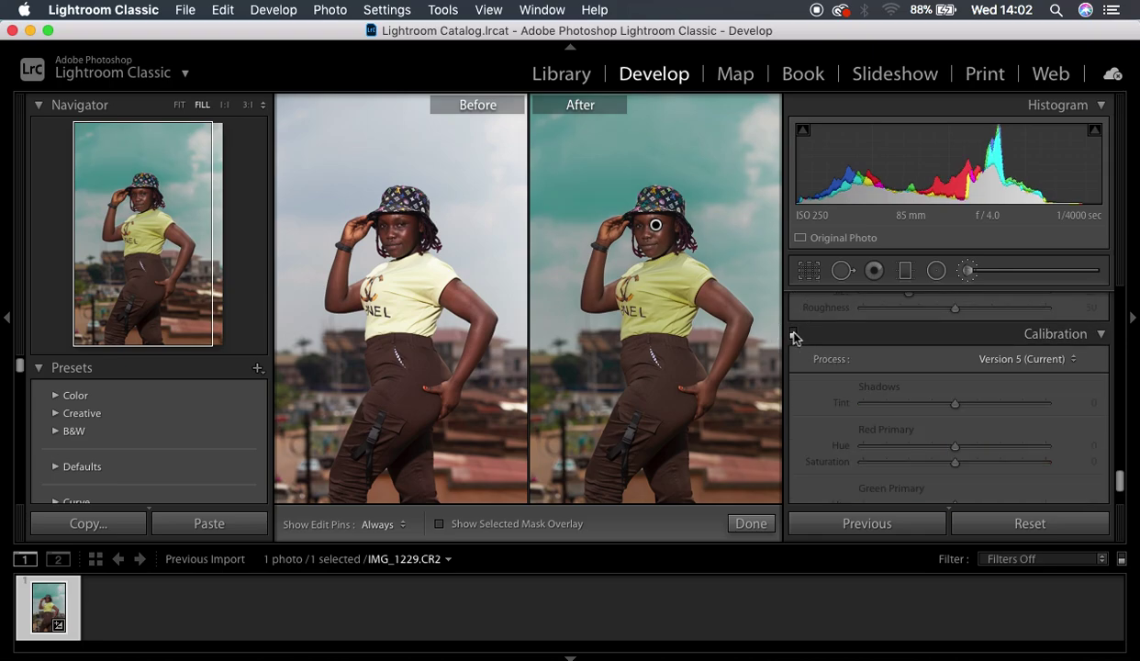
pyautogui.click(793, 335)
pyautogui.click(793, 335)
pyautogui.click(794, 335)
pyautogui.click(794, 337)
pyautogui.scroll(15, 946, 323)
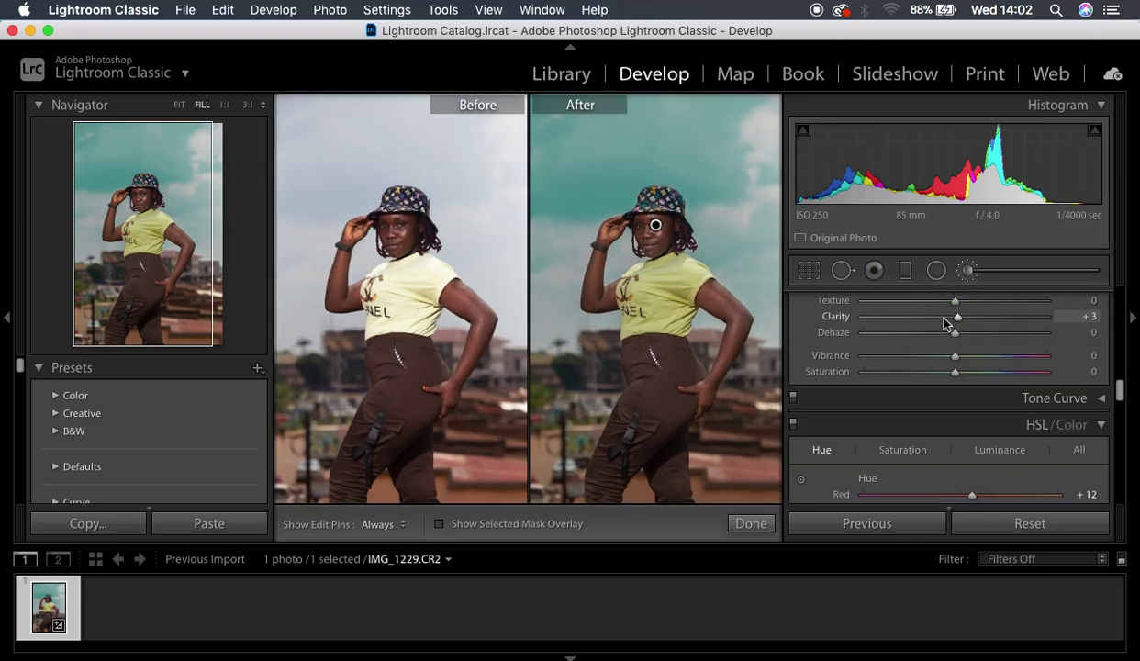
pyautogui.scroll(6, 945, 323)
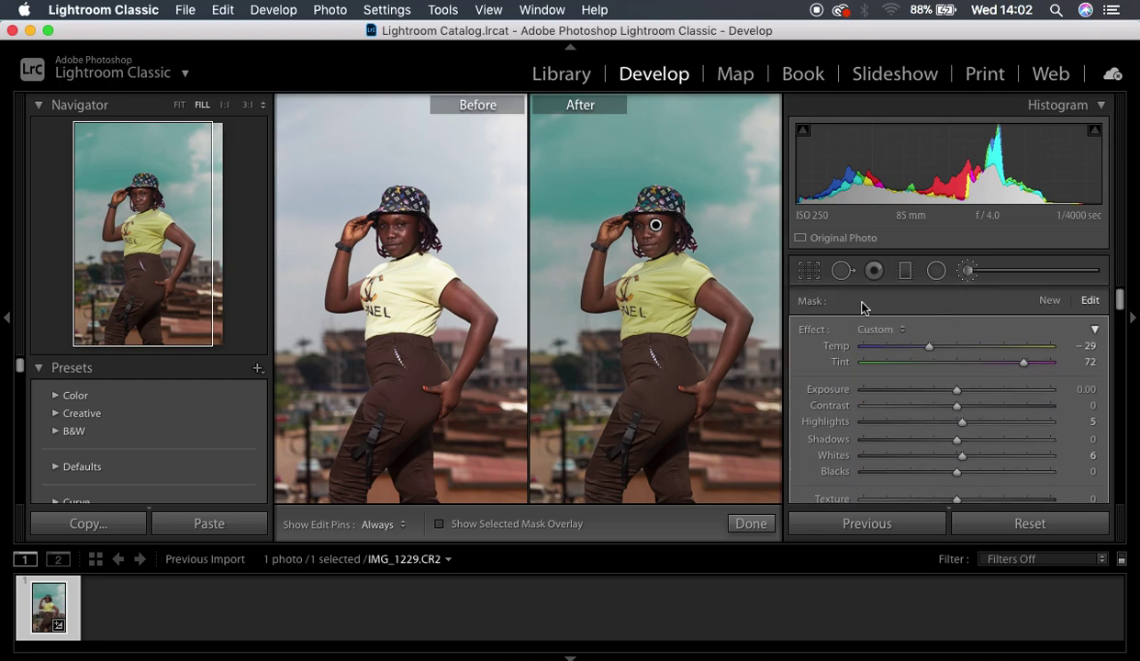